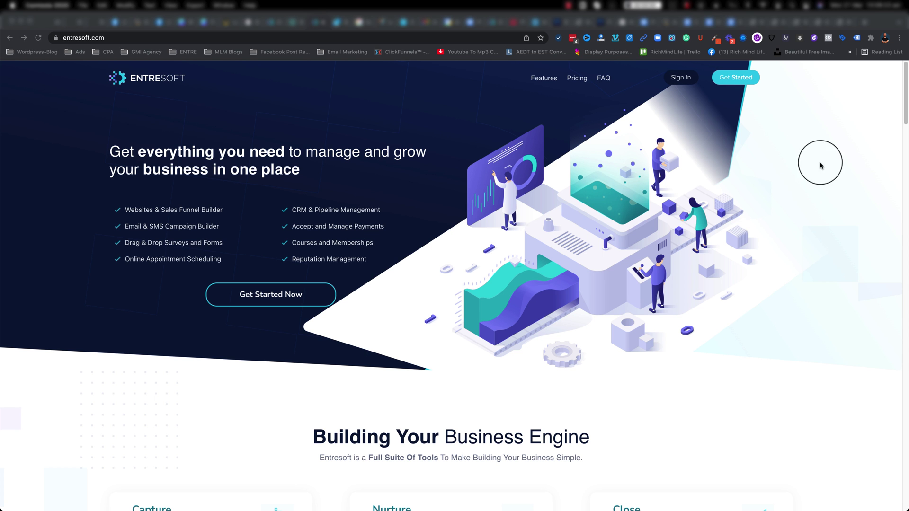
- Switch to the Entresoft app tab, where Conversations shows no unread messages
{"action": "left_click", "coordinate": [275, 22]}
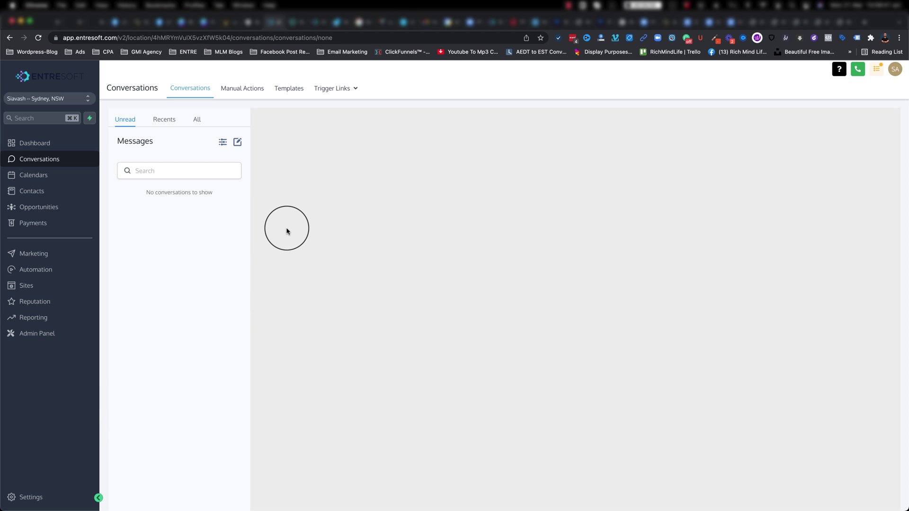
- In a new tab, leave the example address '.yourdomain.com' in the address bar without loading it
{"action": "key", "text": "super+t"}
{"action": "type", "text": "fb.yo"}
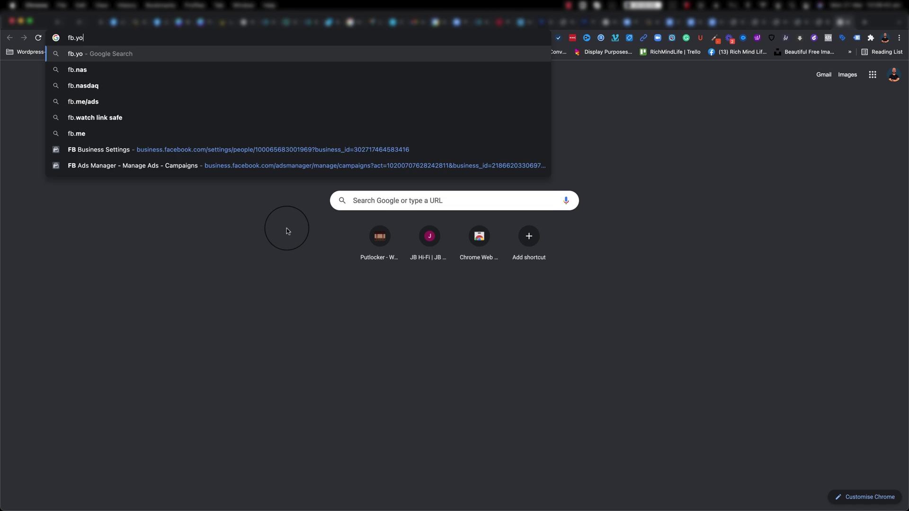
{"action": "type", "text": "urdomain.com"}
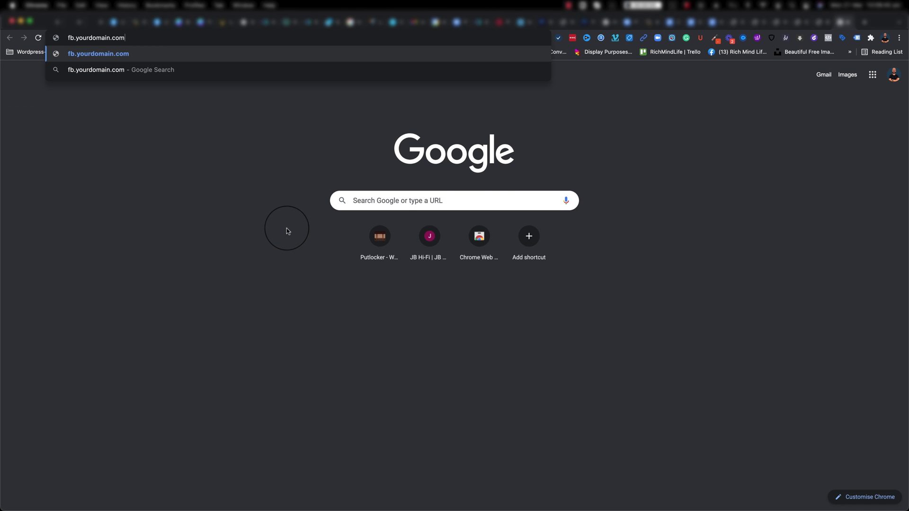
{"action": "key", "text": "Left"}
{"action": "key", "text": "Left"}
{"action": "key", "text": "shift+Home"}
{"action": "type", "text": "booking"}
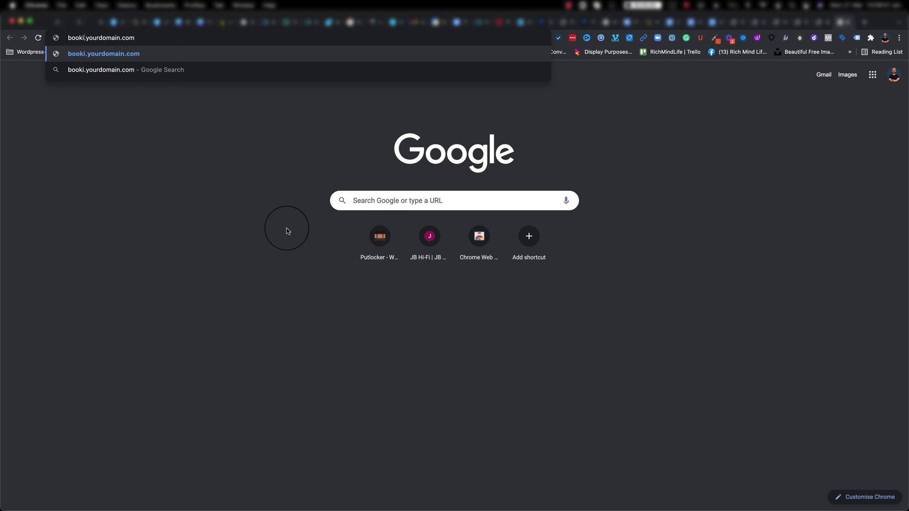
{"action": "key", "text": "shift+Home"}
{"action": "key", "text": "BackSpace"}
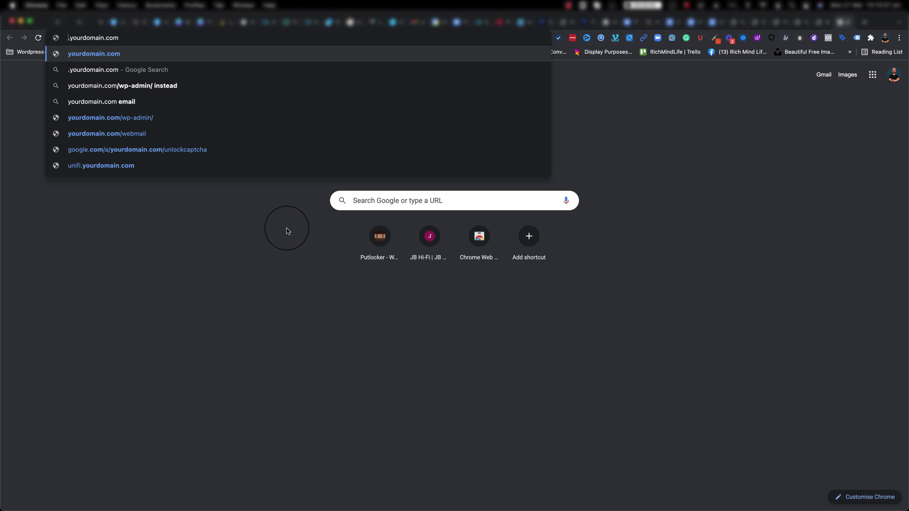
{"action": "left_click", "coordinate": [201, 206]}
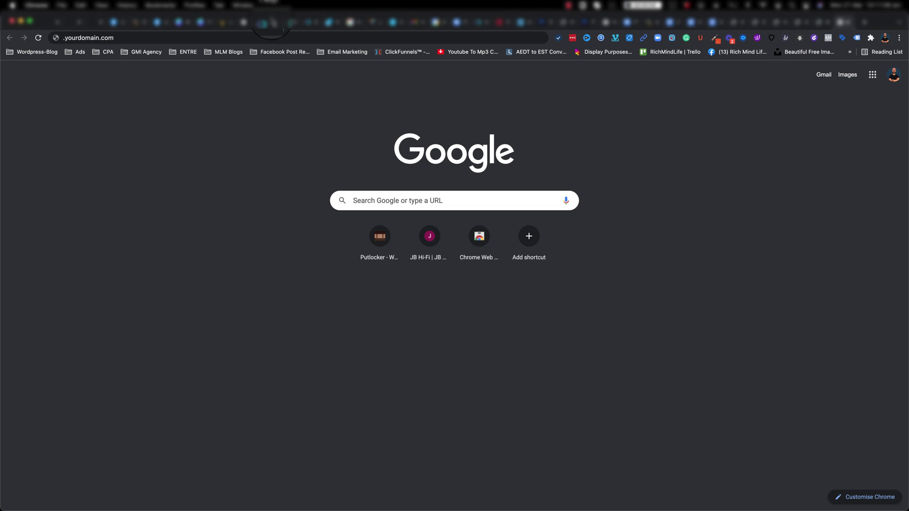
- Show GoDaddy's DNS records for entremastermind.com and highlight the domain name
{"action": "left_click", "coordinate": [287, 22]}
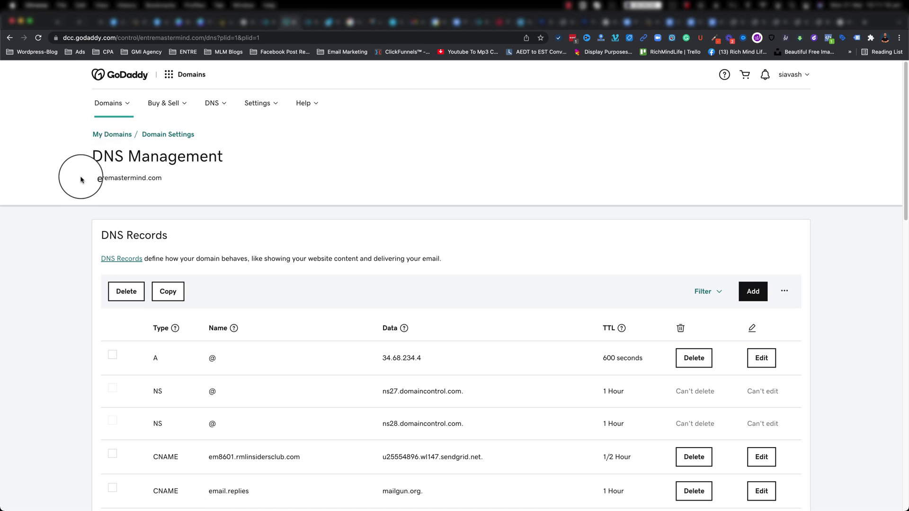
{"action": "mouse_move", "coordinate": [95, 179]}
{"action": "left_mouse_down"}
{"action": "mouse_move", "coordinate": [162, 177]}
{"action": "mouse_move", "coordinate": [86, 180]}
{"action": "mouse_move", "coordinate": [93, 178]}
{"action": "left_mouse_up"}
{"action": "left_click", "coordinate": [163, 177]}
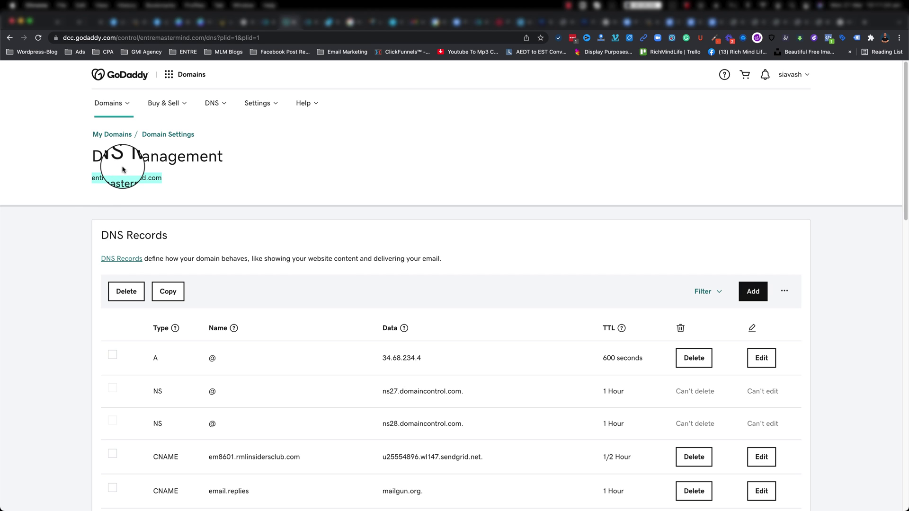
{"action": "left_click", "coordinate": [154, 176]}
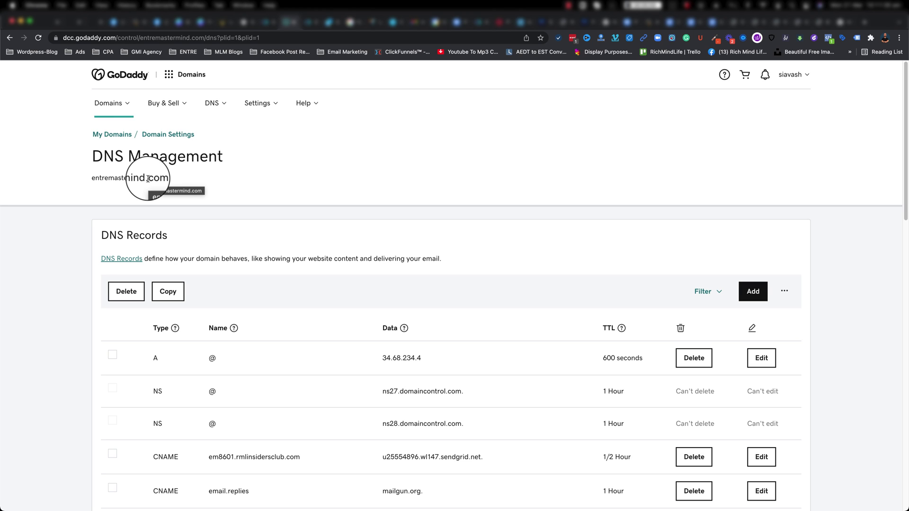
{"action": "scroll", "coordinate": [246, 204], "scroll_direction": "down", "scroll_amount": 1}
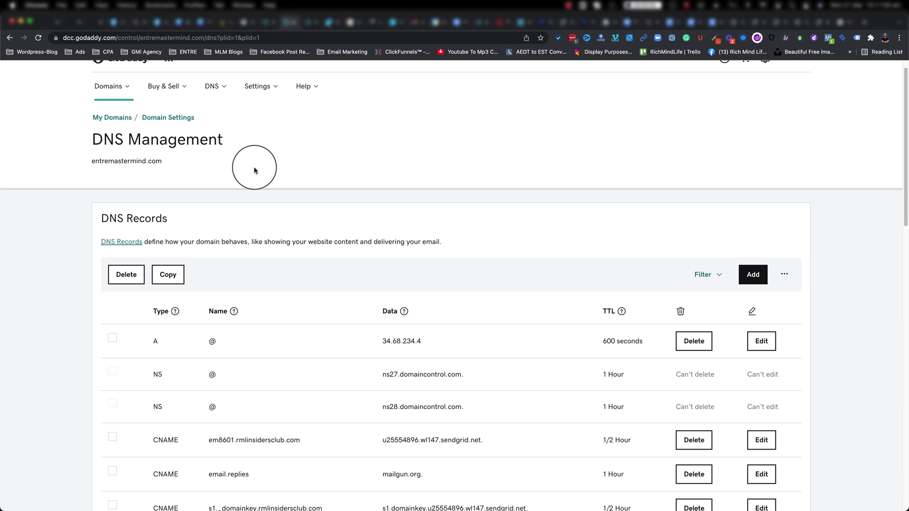
{"action": "scroll", "coordinate": [284, 163], "scroll_direction": "up", "scroll_amount": 1}
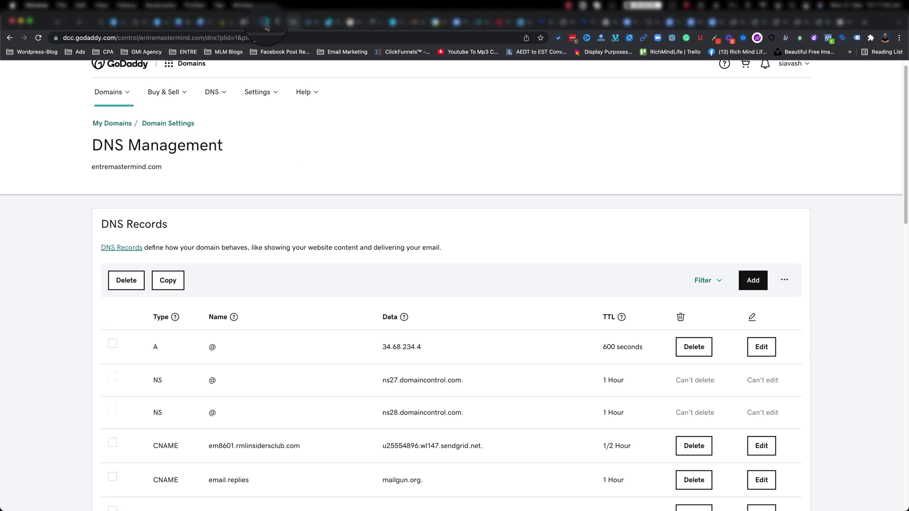
- In Entresoft Settings > Domains, start a new domain and highlight the CNAME target flash.funnels.msgsndr.com
{"action": "left_click", "coordinate": [266, 24]}
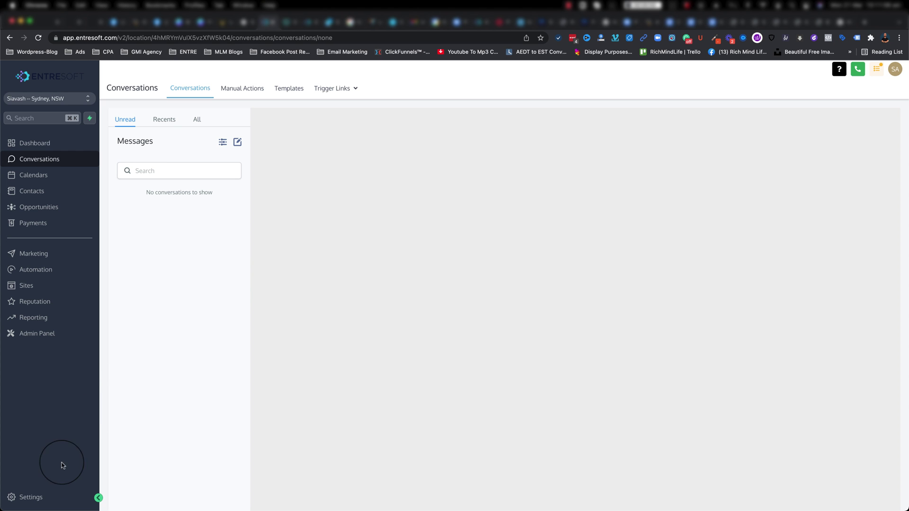
{"action": "left_click", "coordinate": [36, 499]}
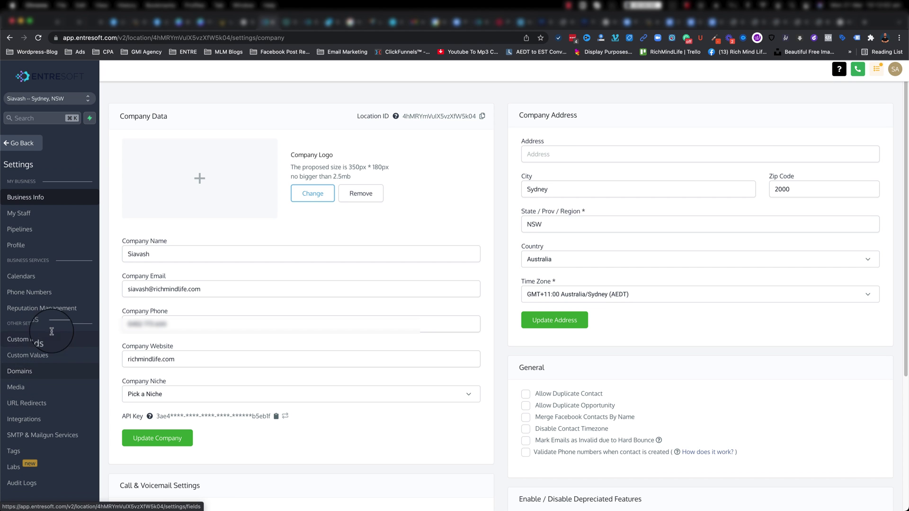
{"action": "left_click", "coordinate": [30, 374]}
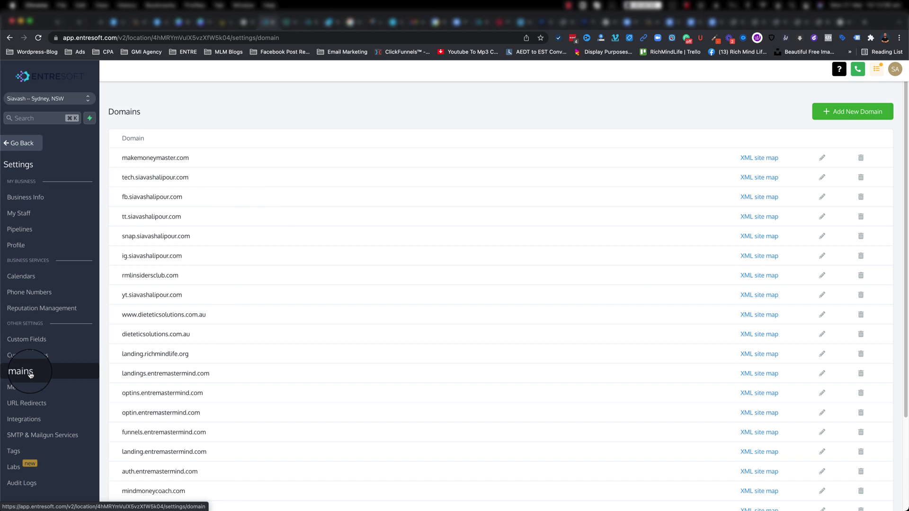
{"action": "scroll", "coordinate": [325, 214], "scroll_direction": "down", "scroll_amount": 3}
{"action": "scroll", "coordinate": [249, 261], "scroll_direction": "up", "scroll_amount": 3}
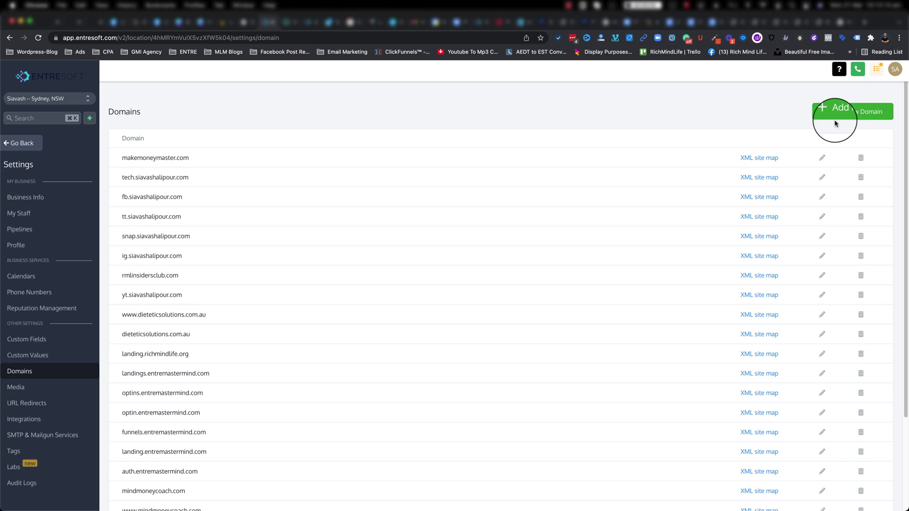
{"action": "left_click", "coordinate": [852, 112]}
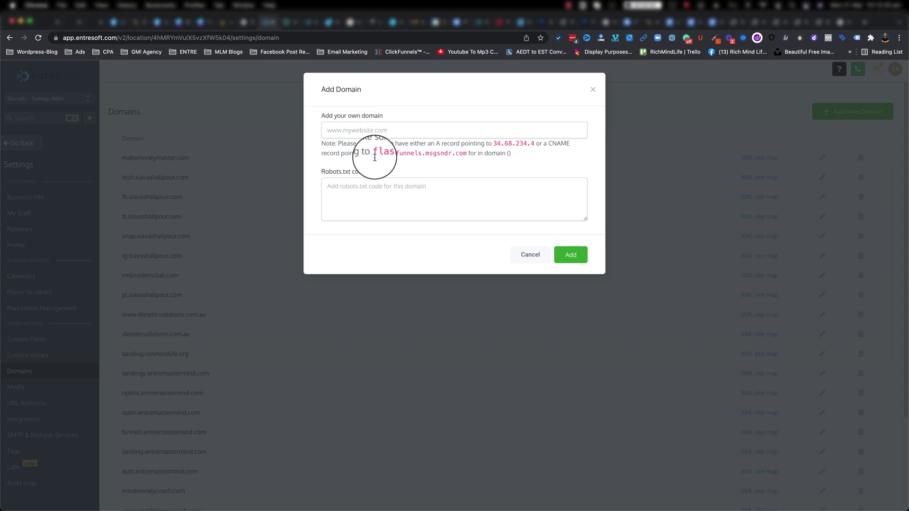
{"action": "left_click_drag", "start_coordinate": [375, 157], "coordinate": [464, 153]}
{"action": "key", "text": "super+c"}
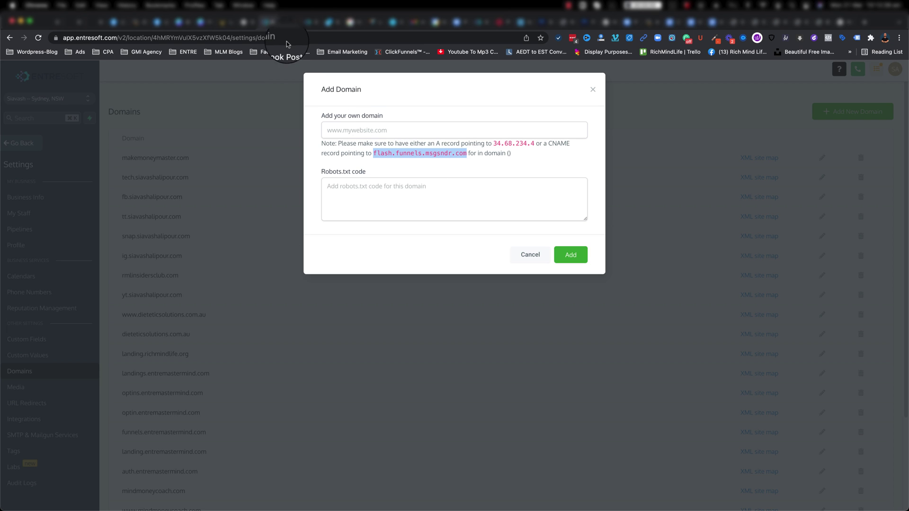
- Start a new CNAME record in GoDaddy named facebook
{"action": "left_click", "coordinate": [285, 22]}
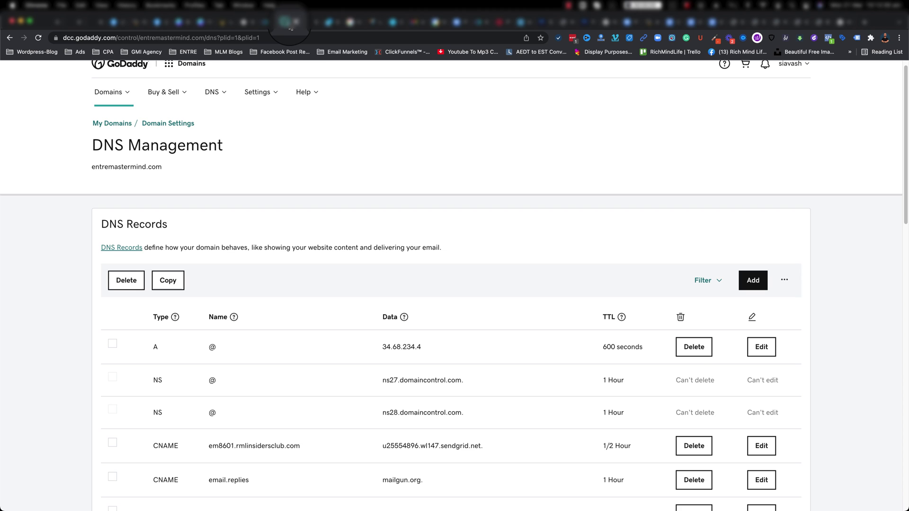
{"action": "scroll", "coordinate": [300, 104], "scroll_direction": "up", "scroll_amount": 1}
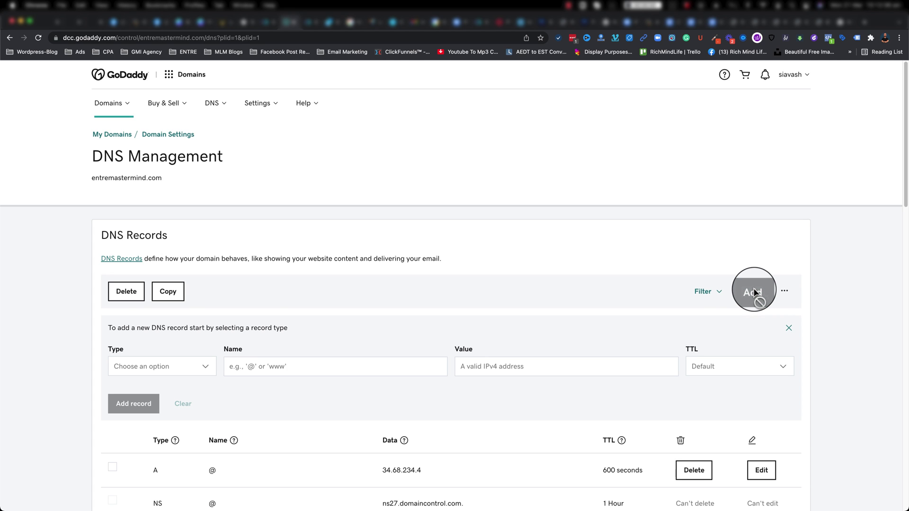
{"action": "scroll", "coordinate": [237, 307], "scroll_direction": "down", "scroll_amount": 1}
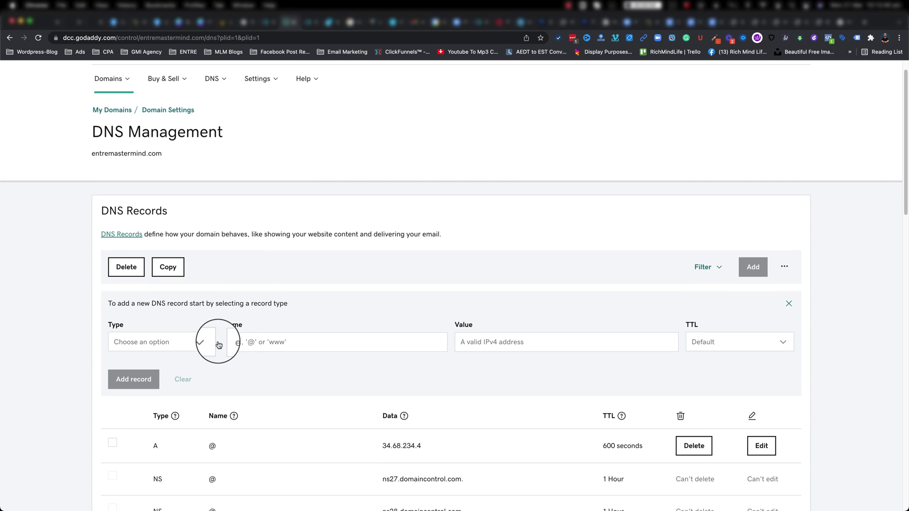
{"action": "left_click", "coordinate": [140, 344]}
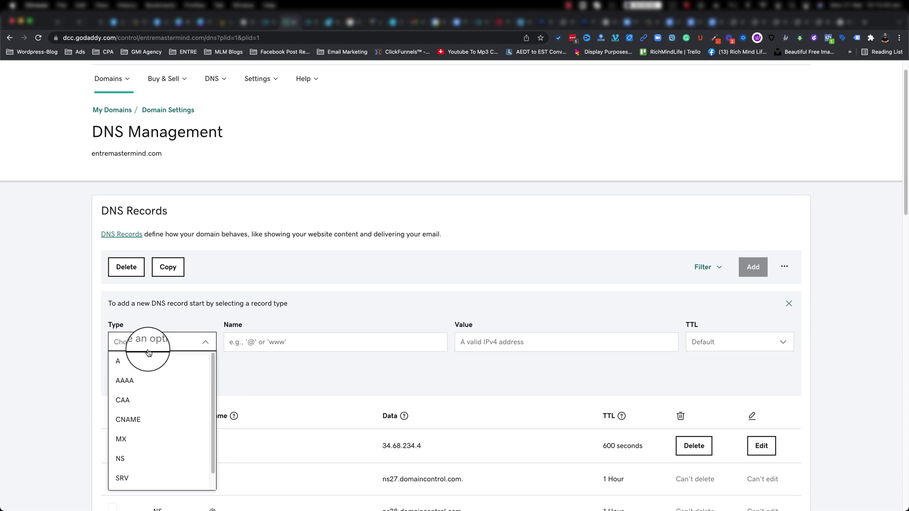
{"action": "left_click", "coordinate": [137, 419]}
{"action": "left_click", "coordinate": [324, 342]}
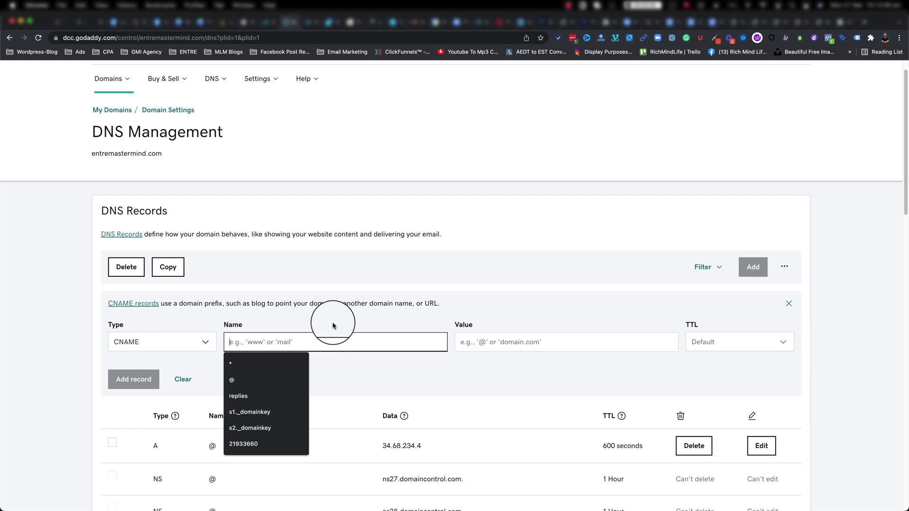
{"action": "left_click", "coordinate": [334, 322]}
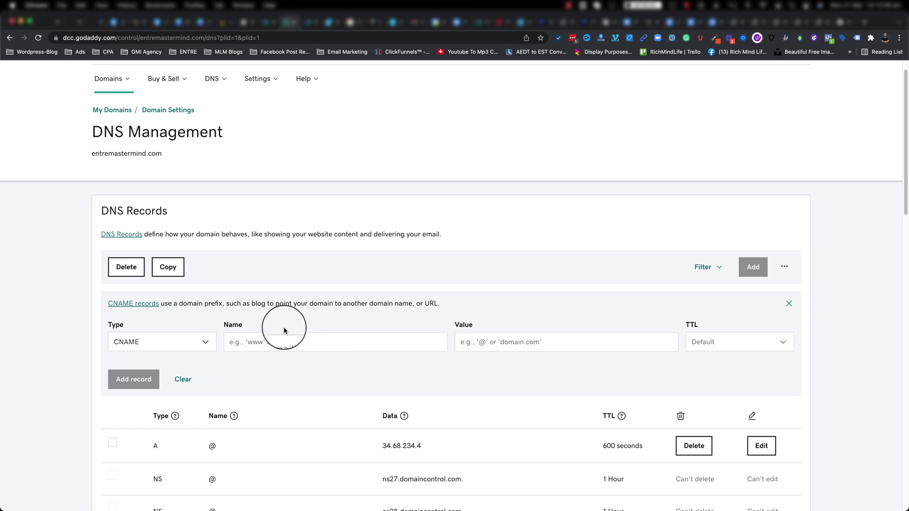
{"action": "left_click", "coordinate": [262, 341]}
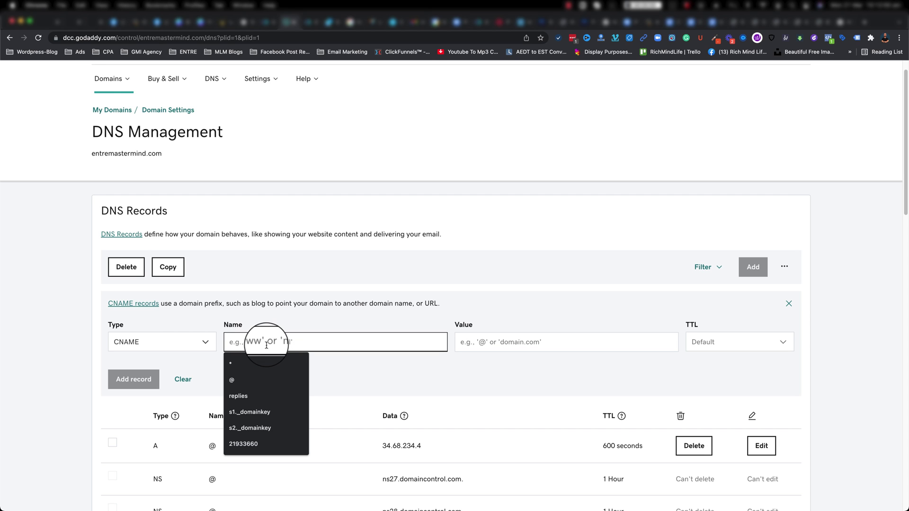
{"action": "type", "text": "f"}
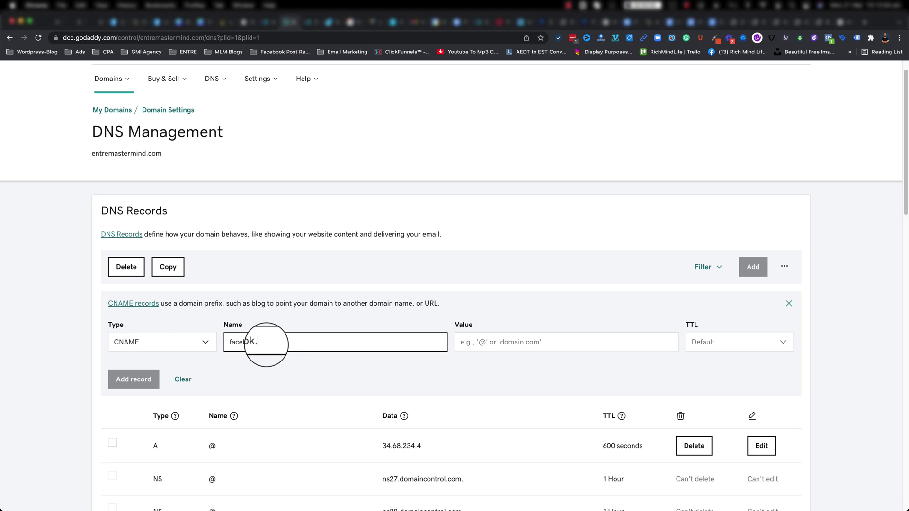
{"action": "type", "text": "acebook"}
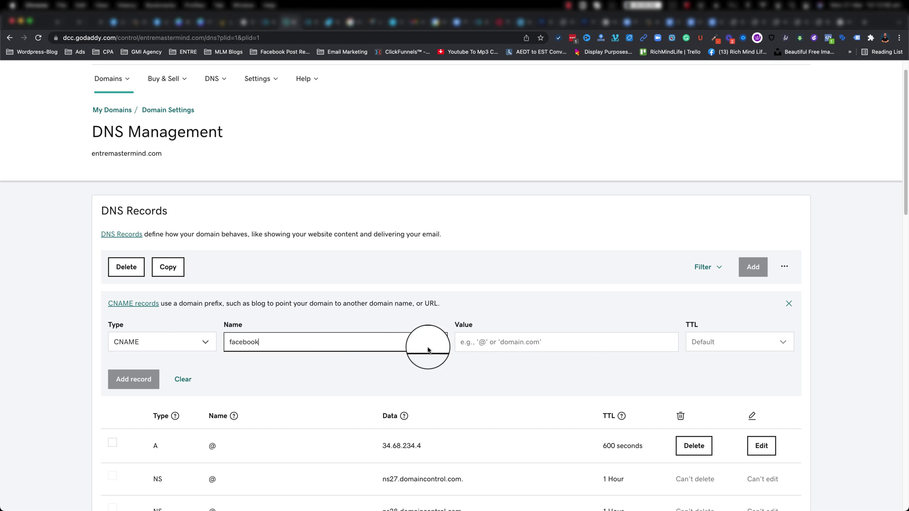
- Set its value to flash.funnels.msgsndr.com, keep the default TTL, and save the record
{"action": "left_click", "coordinate": [474, 341]}
{"action": "key", "text": "super+v"}
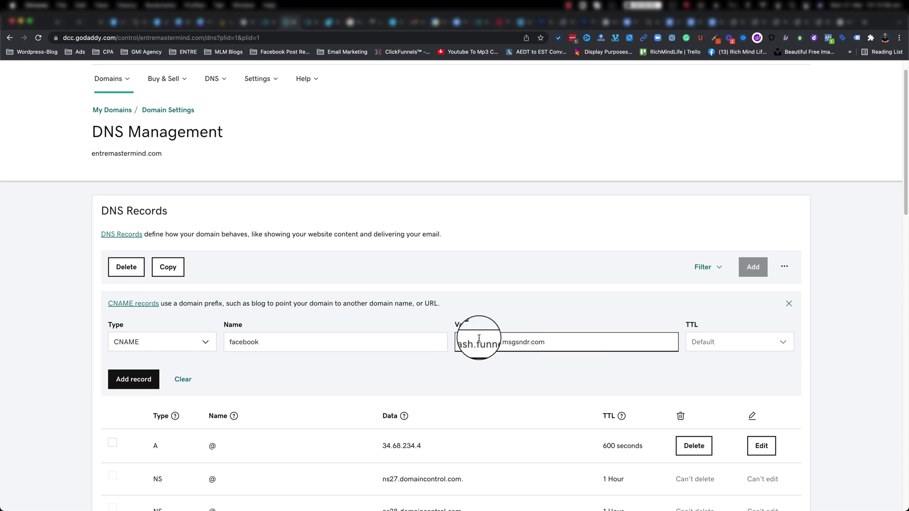
{"action": "left_click", "coordinate": [487, 342]}
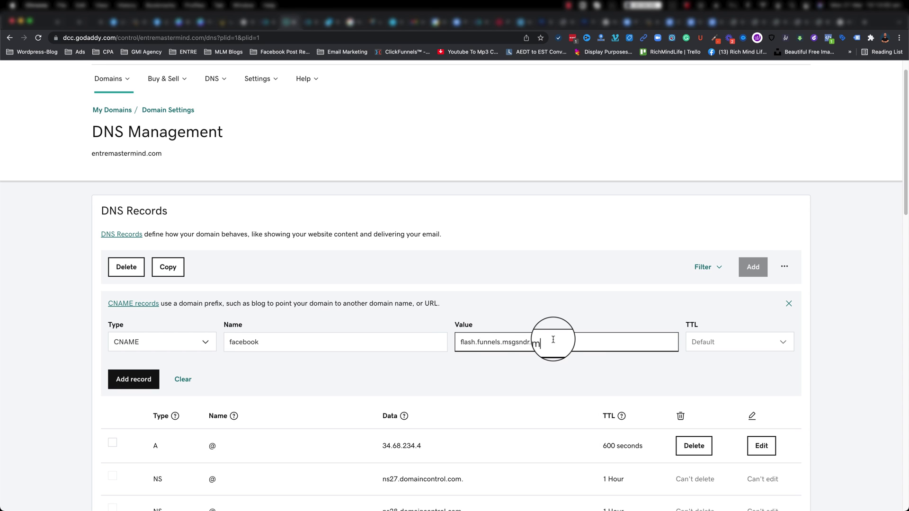
{"action": "left_click_drag", "start_coordinate": [546, 342], "coordinate": [444, 344]}
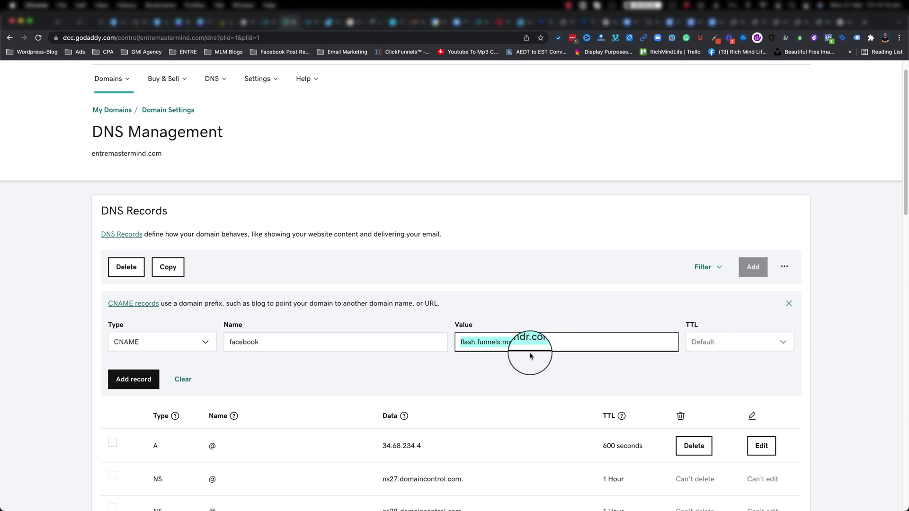
{"action": "left_click", "coordinate": [562, 356]}
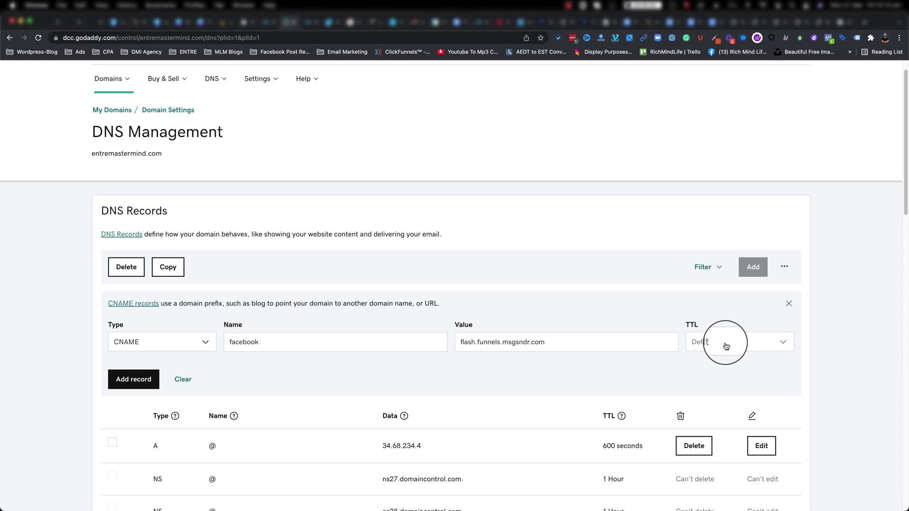
{"action": "left_click", "coordinate": [758, 350]}
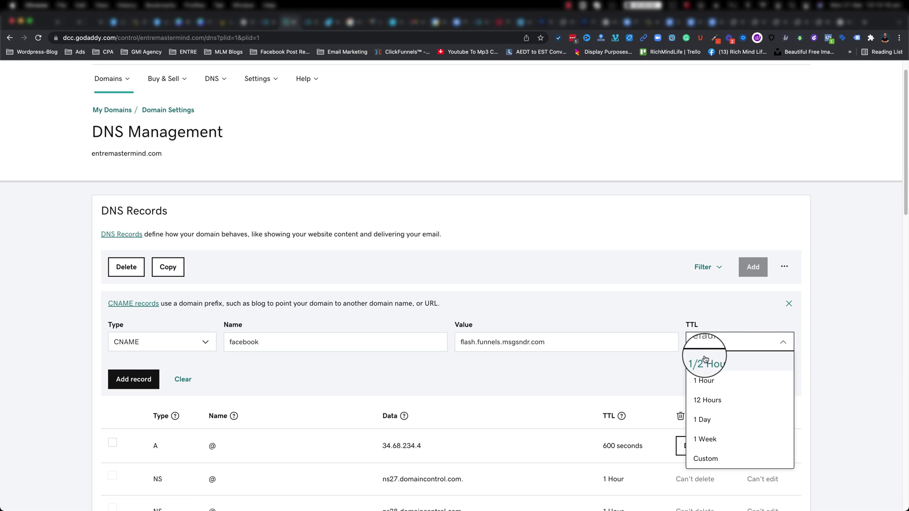
{"action": "left_click", "coordinate": [715, 294]}
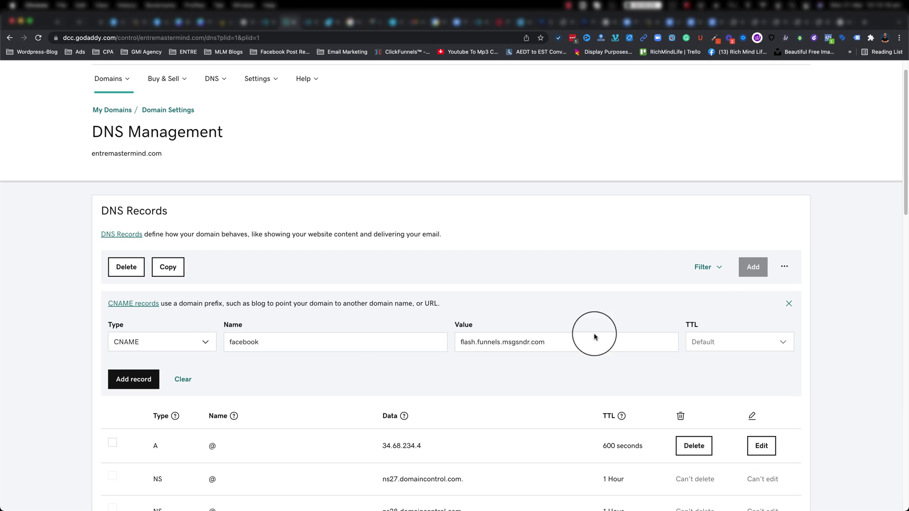
{"action": "left_click", "coordinate": [142, 377]}
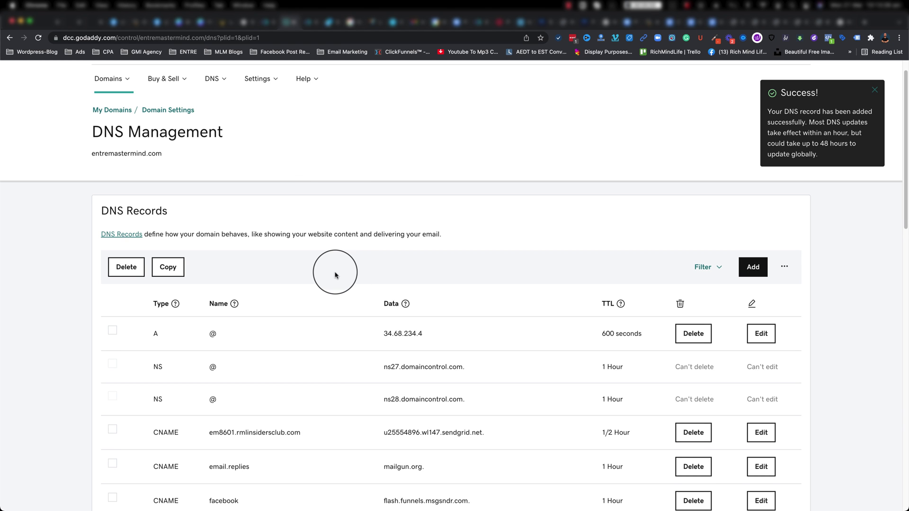
{"action": "scroll", "coordinate": [323, 312], "scroll_direction": "down", "scroll_amount": 2}
{"action": "scroll", "coordinate": [208, 473], "scroll_direction": "down", "scroll_amount": 2}
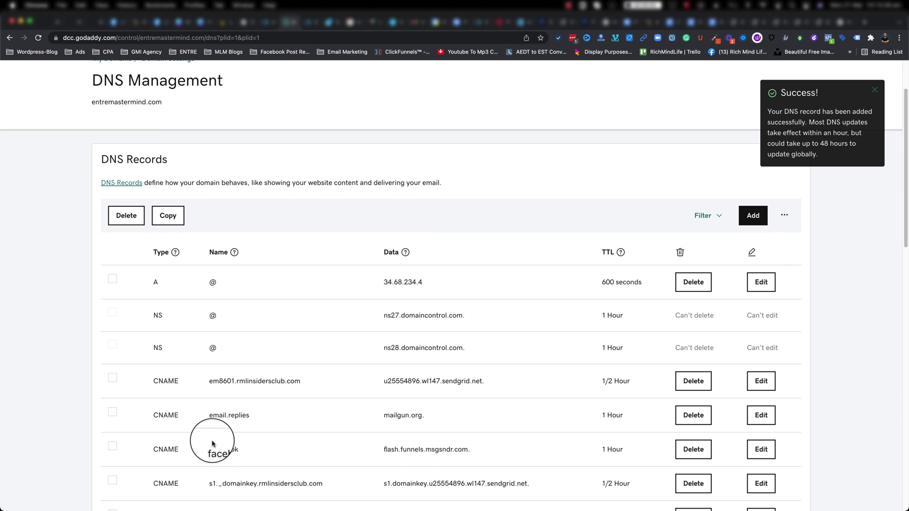
- Enter facebook.entremastermind.com in Entresoft's Add Domain field, copying the domain name from GoDaddy
{"action": "left_click", "coordinate": [266, 23]}
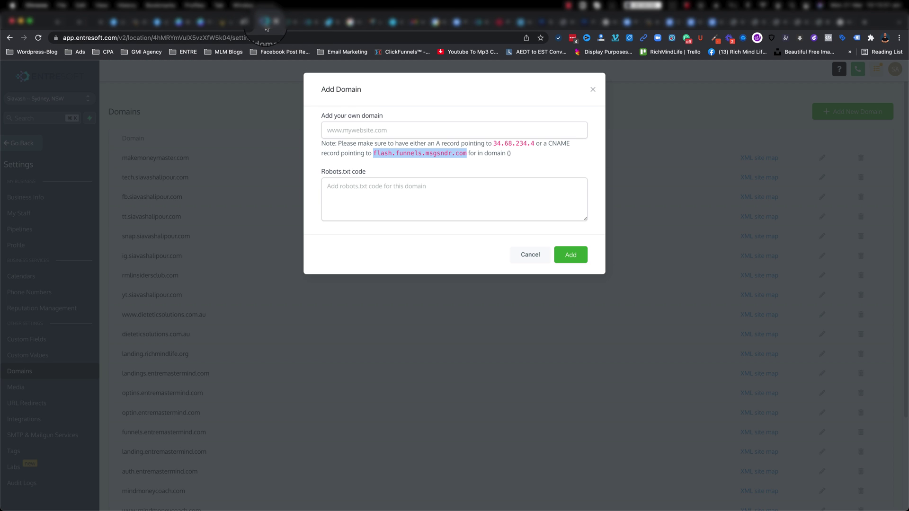
{"action": "left_click", "coordinate": [340, 131]}
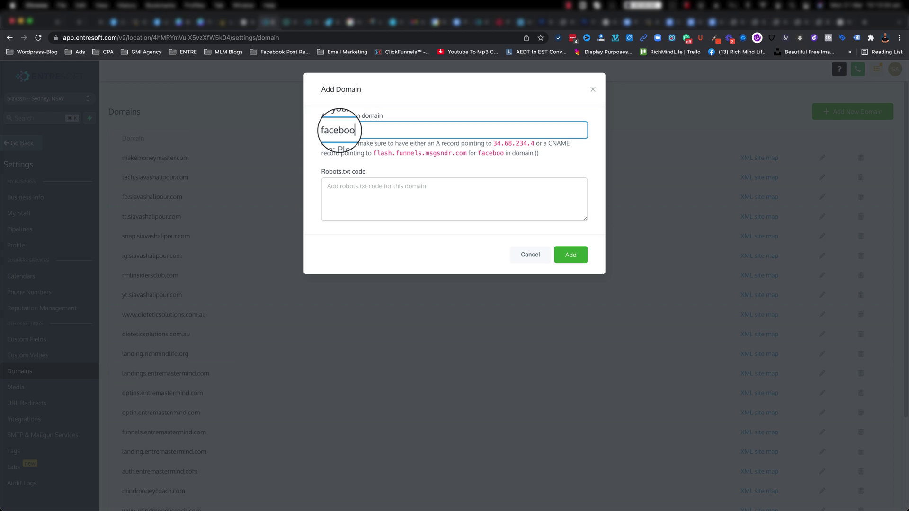
{"action": "type", "text": "facebook.entremastermind.com"}
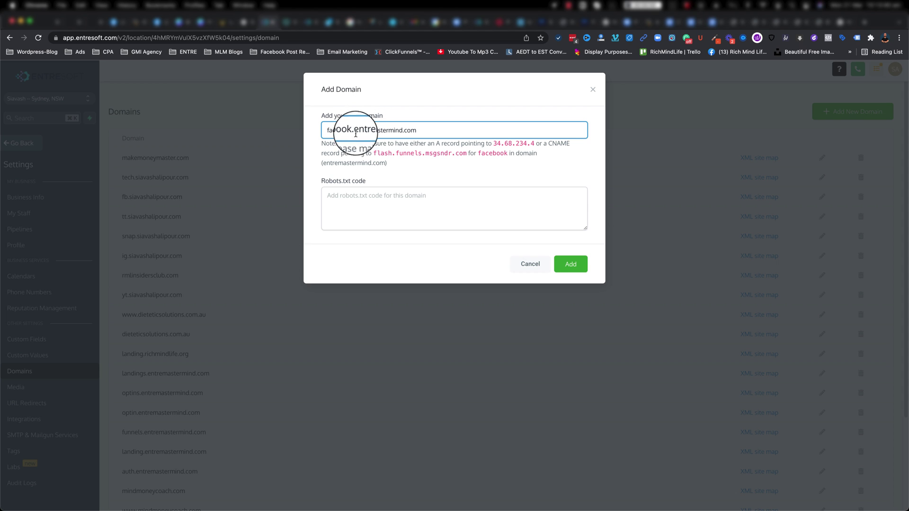
{"action": "left_click_drag", "start_coordinate": [354, 131], "coordinate": [417, 130]}
{"action": "left_click", "coordinate": [288, 21]}
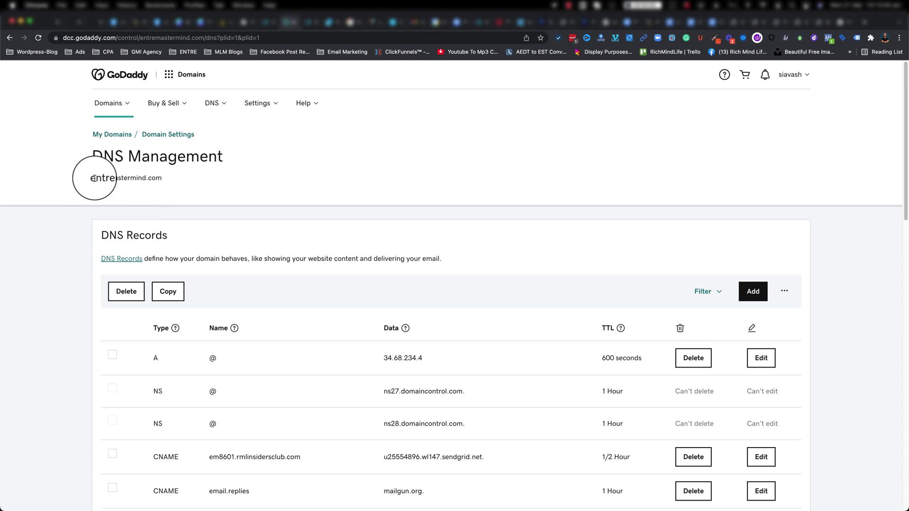
{"action": "left_click_drag", "start_coordinate": [93, 178], "coordinate": [163, 177]}
{"action": "key", "text": "super+c"}
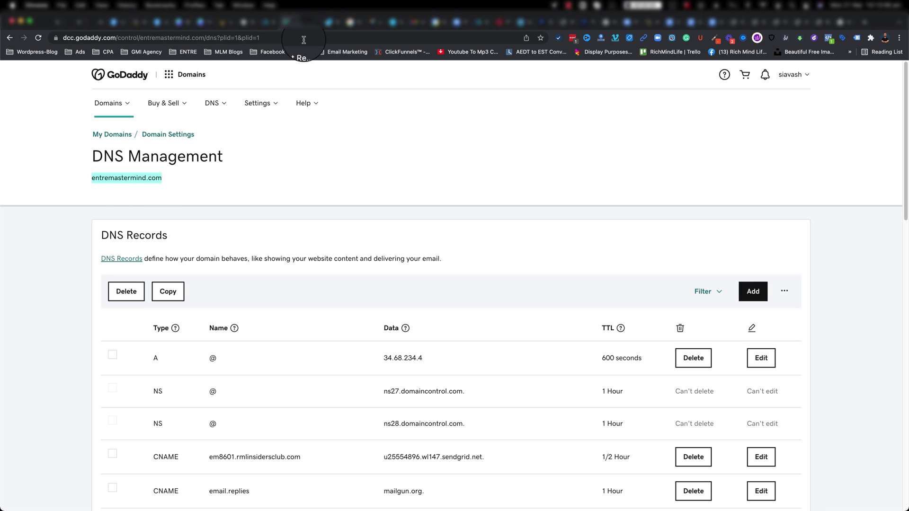
{"action": "left_click", "coordinate": [268, 21]}
{"action": "key", "text": "super+v"}
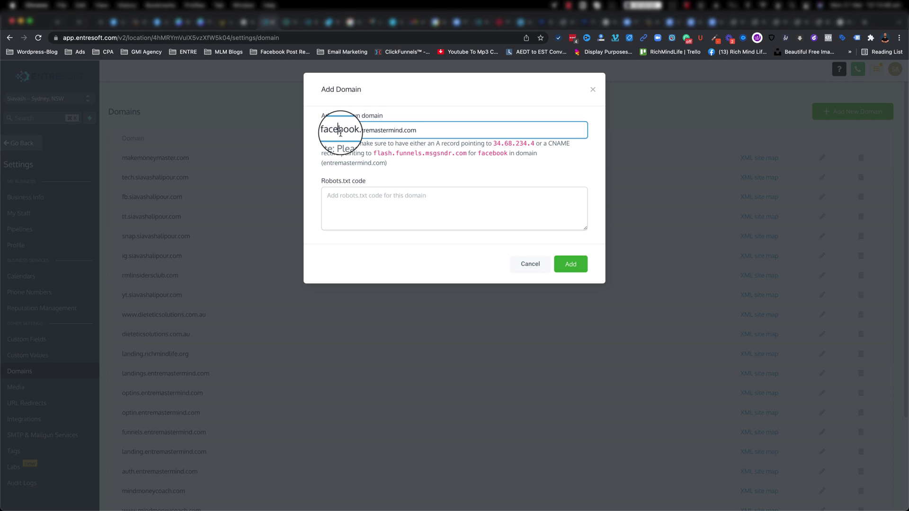
{"action": "left_click_drag", "start_coordinate": [320, 131], "coordinate": [415, 131]}
{"action": "left_click", "coordinate": [398, 176]}
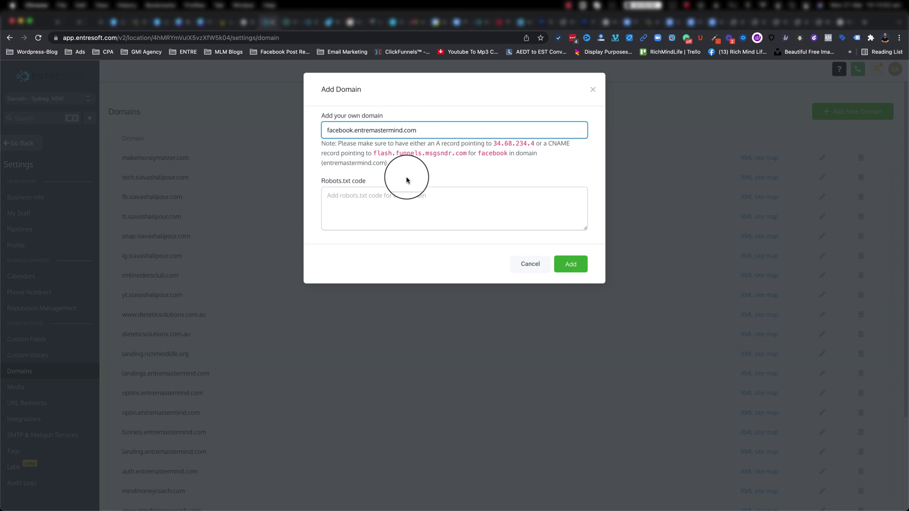
- Add the facebook.entremastermind.com domain and dismiss the confirmation
{"action": "left_click", "coordinate": [578, 263]}
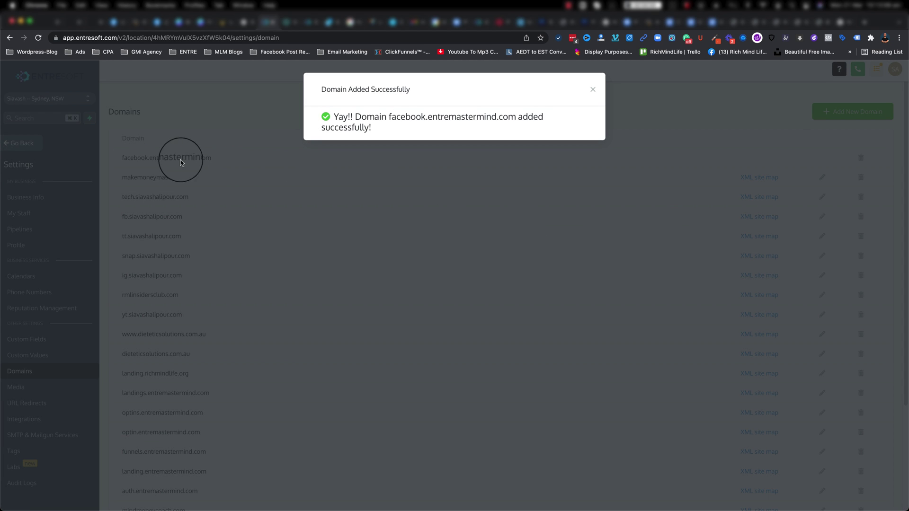
{"action": "left_click", "coordinate": [593, 89]}
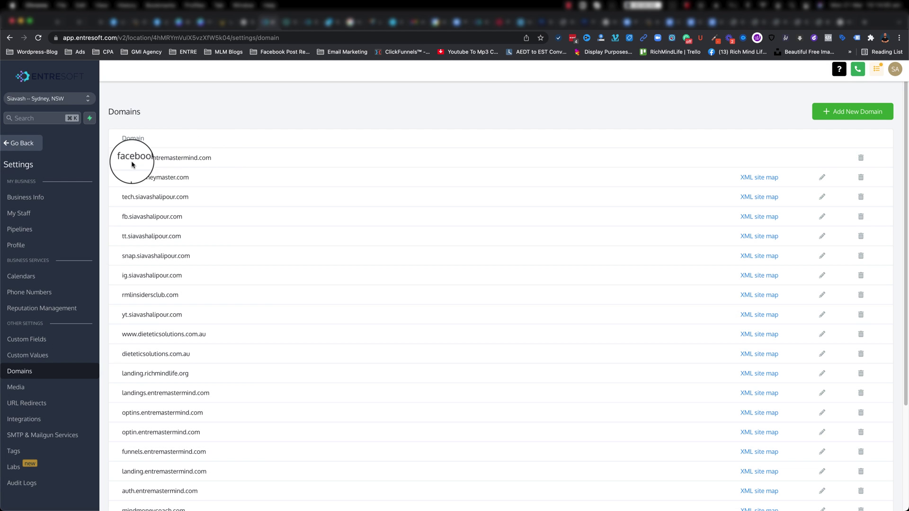
{"action": "left_click_drag", "start_coordinate": [121, 160], "coordinate": [228, 159]}
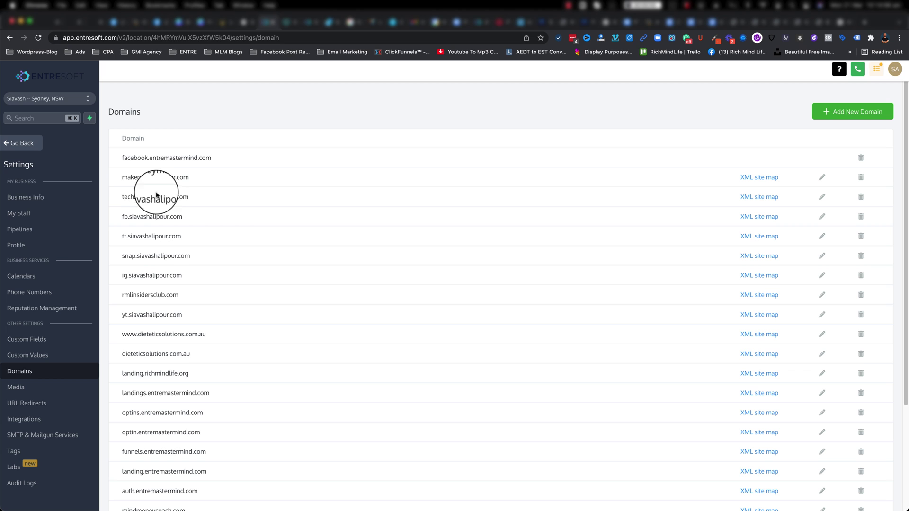
{"action": "left_click", "coordinate": [286, 23]}
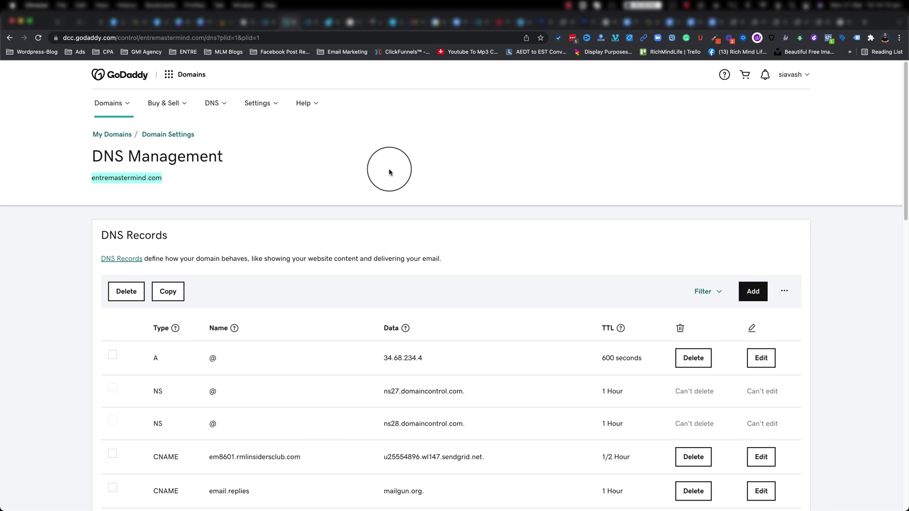
- Delete the facebook CNAME record from GoDaddy's DNS records
{"action": "scroll", "coordinate": [389, 172], "scroll_direction": "down", "scroll_amount": 5}
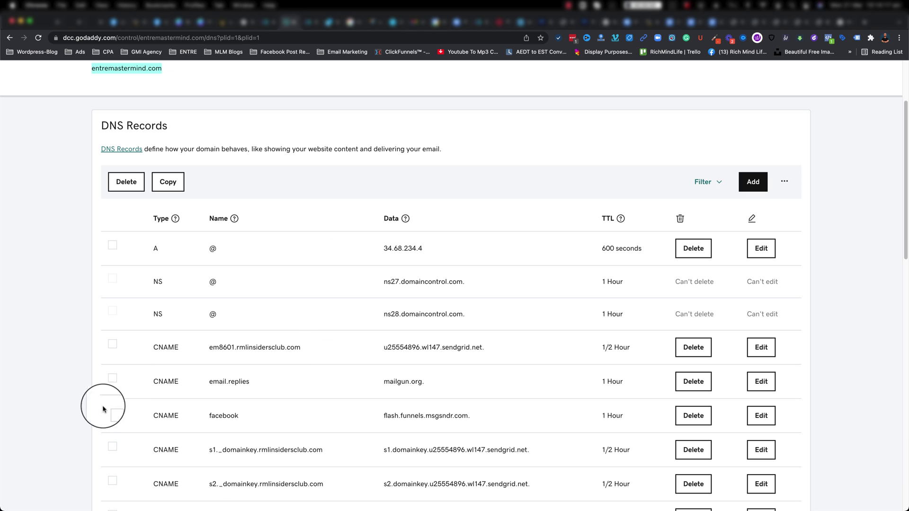
{"action": "left_click", "coordinate": [697, 417]}
{"action": "left_click", "coordinate": [331, 168]}
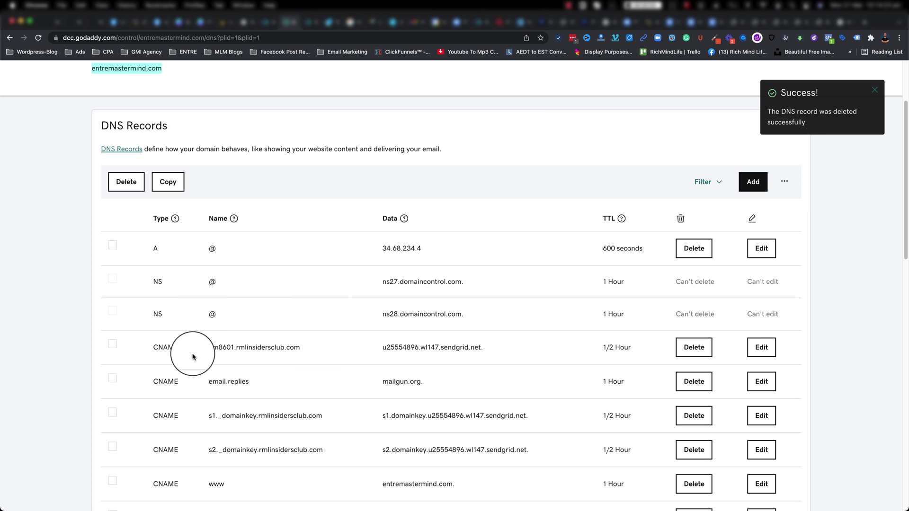
{"action": "scroll", "coordinate": [573, 166], "scroll_direction": "up", "scroll_amount": 3}
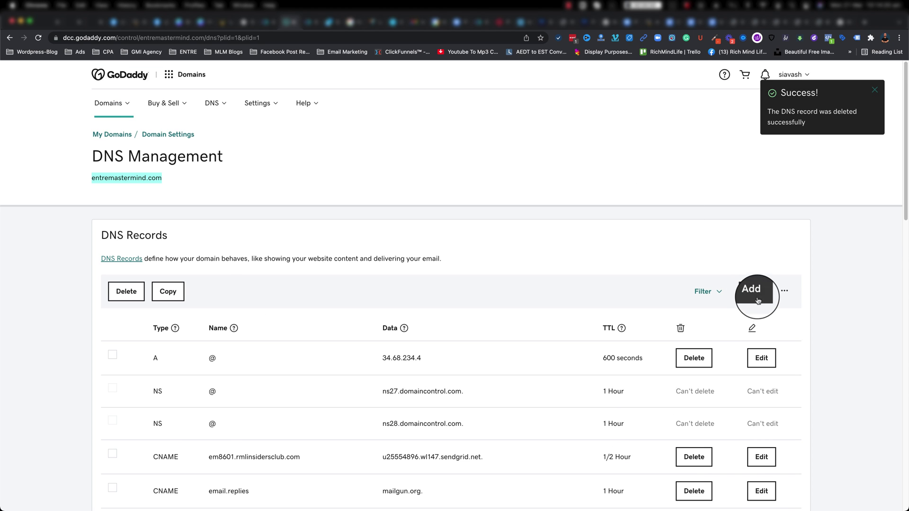
- Add a CNAME record named * with value flash.funnels.msgsndr.com
{"action": "left_click", "coordinate": [757, 301]}
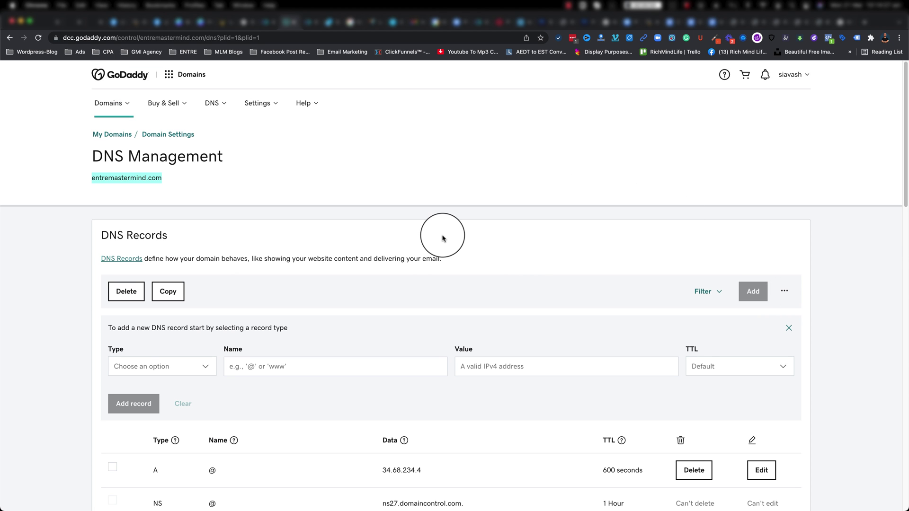
{"action": "left_click", "coordinate": [156, 367]}
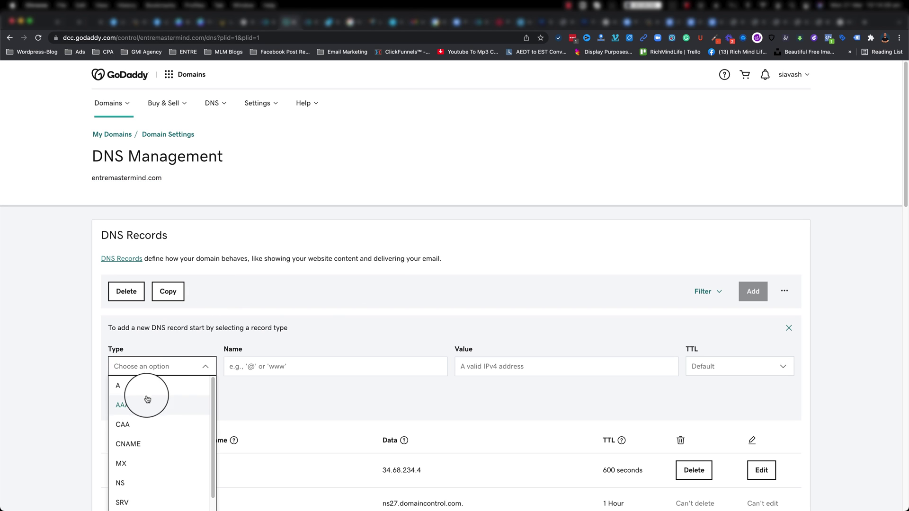
{"action": "left_click", "coordinate": [135, 444]}
{"action": "left_click", "coordinate": [274, 368]}
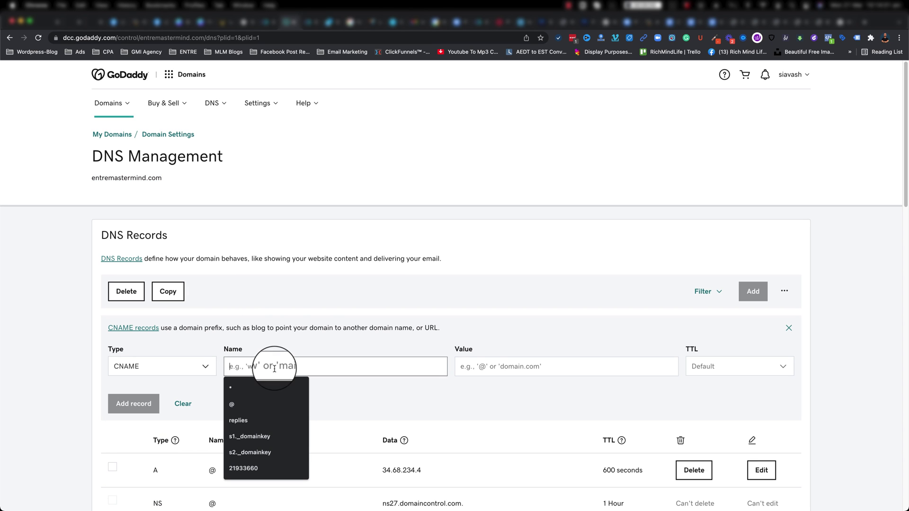
{"action": "left_click", "coordinate": [236, 387]}
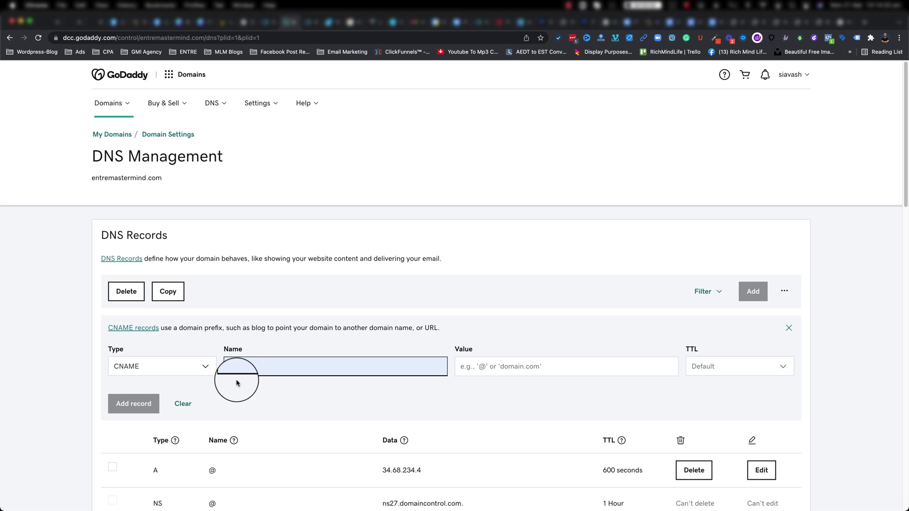
{"action": "left_click", "coordinate": [461, 369]}
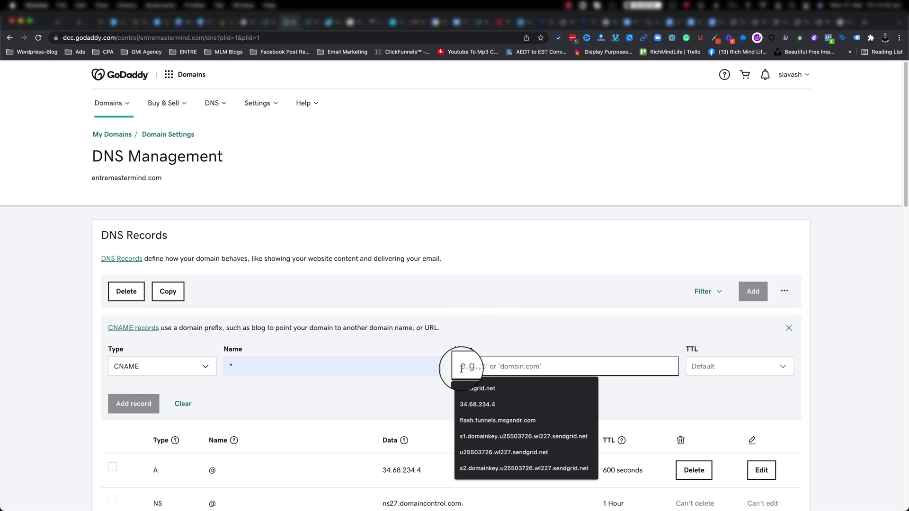
{"action": "left_click", "coordinate": [477, 421]}
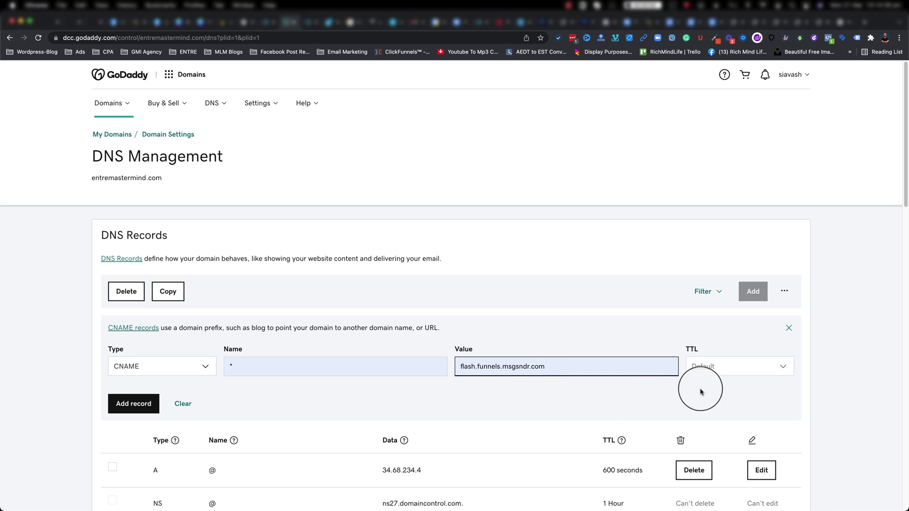
{"action": "left_click", "coordinate": [136, 409]}
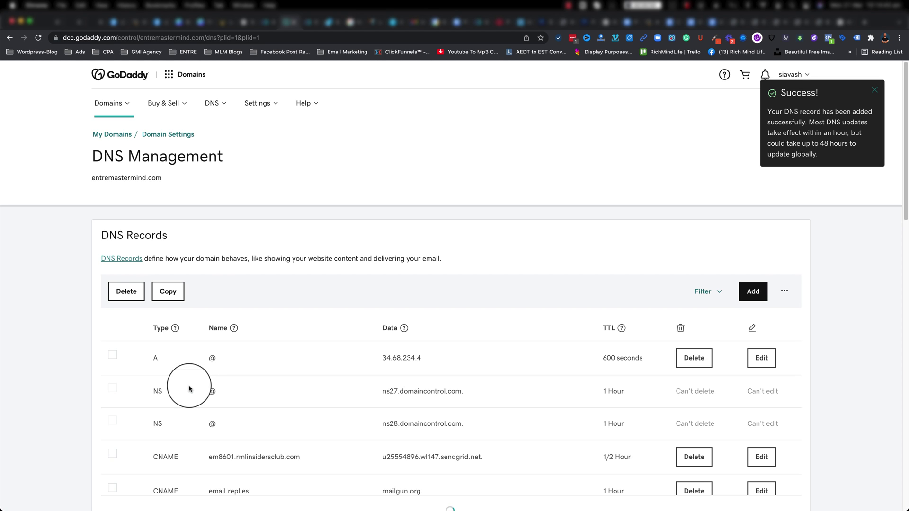
- Add instagram.entremastermind.com to Entresoft's domains, retrying once, and dismiss the confirmation
{"action": "left_click", "coordinate": [269, 24]}
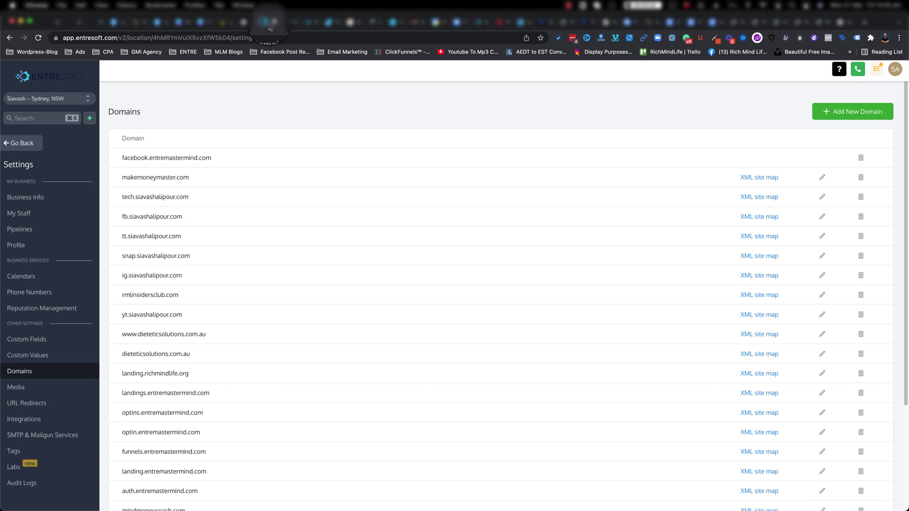
{"action": "left_click", "coordinate": [828, 111]}
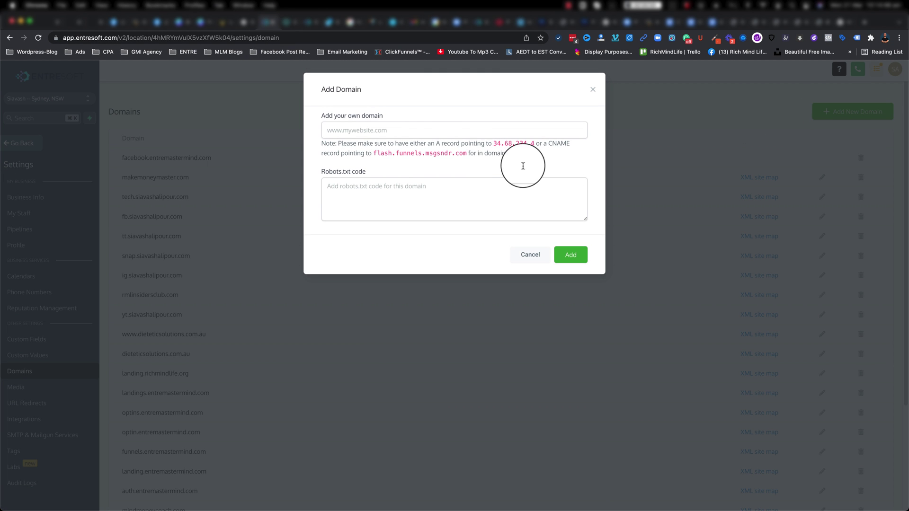
{"action": "left_click", "coordinate": [388, 132]}
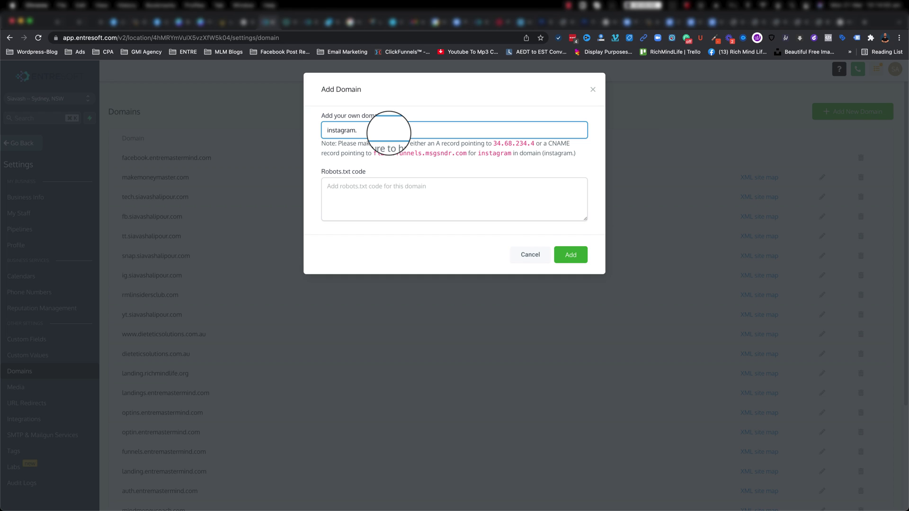
{"action": "type", "text": "instagram."}
{"action": "key", "text": "super+v"}
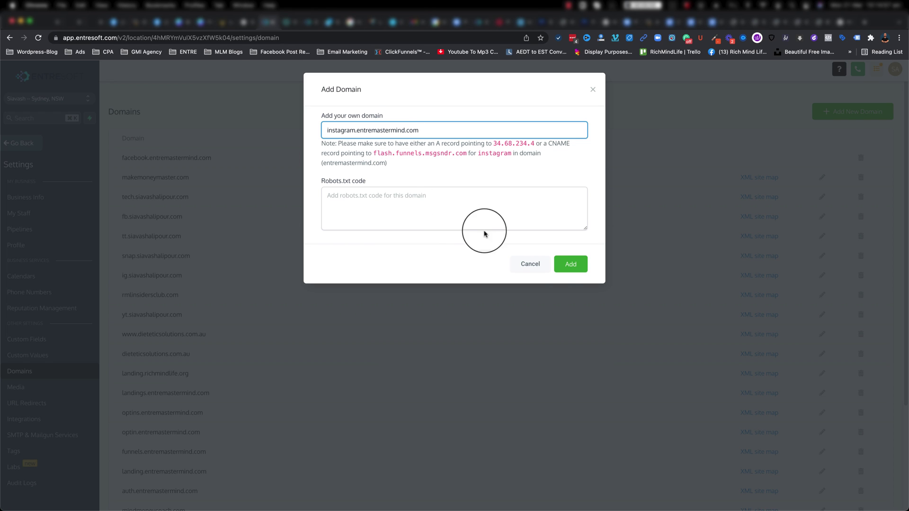
{"action": "left_click", "coordinate": [568, 264]}
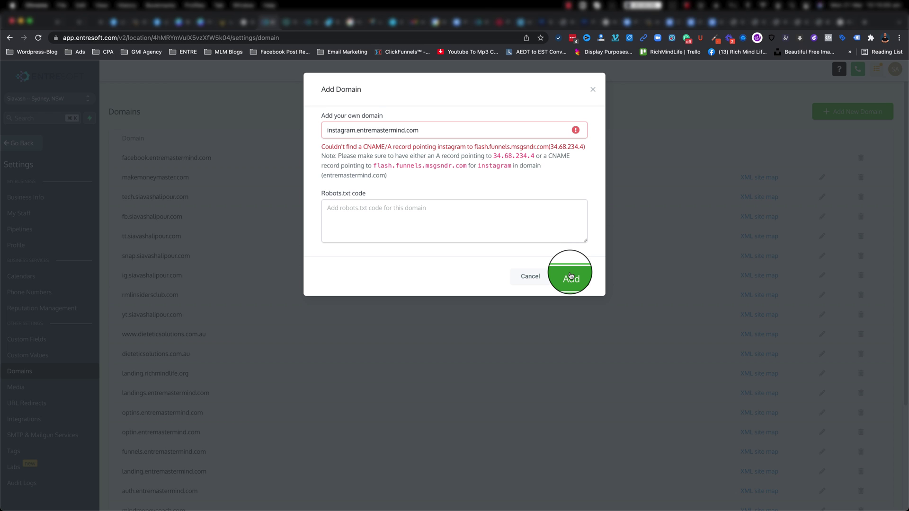
{"action": "left_click", "coordinate": [570, 276]}
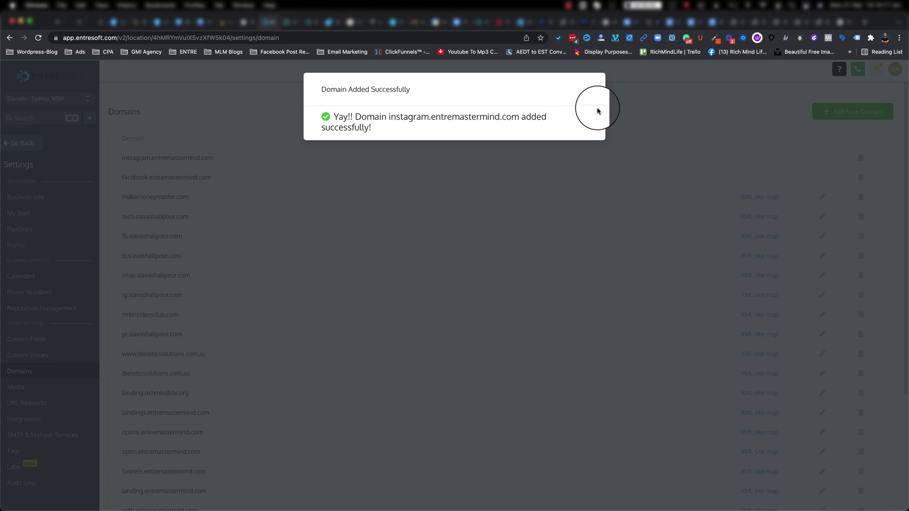
{"action": "left_click", "coordinate": [592, 90]}
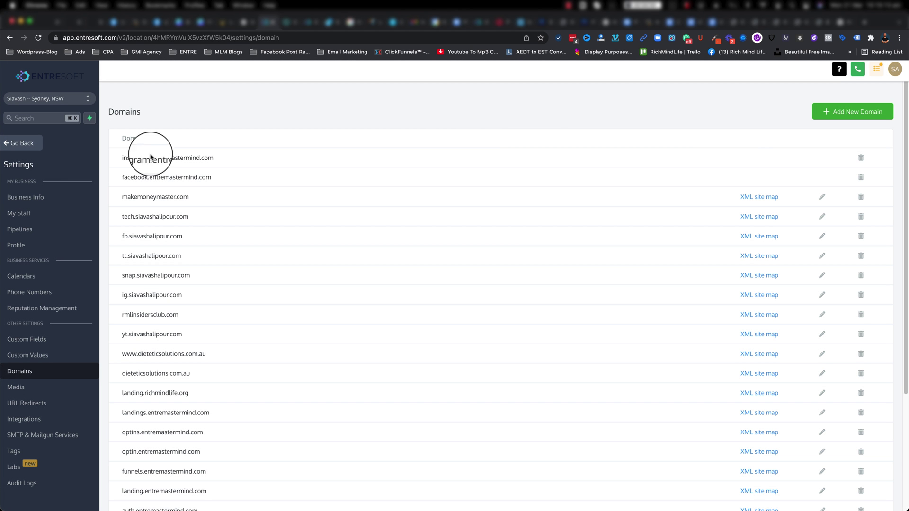
- Add blog.entremastermind.com as another domain and close the confirmation
{"action": "left_click", "coordinate": [833, 111]}
{"action": "left_click", "coordinate": [349, 136]}
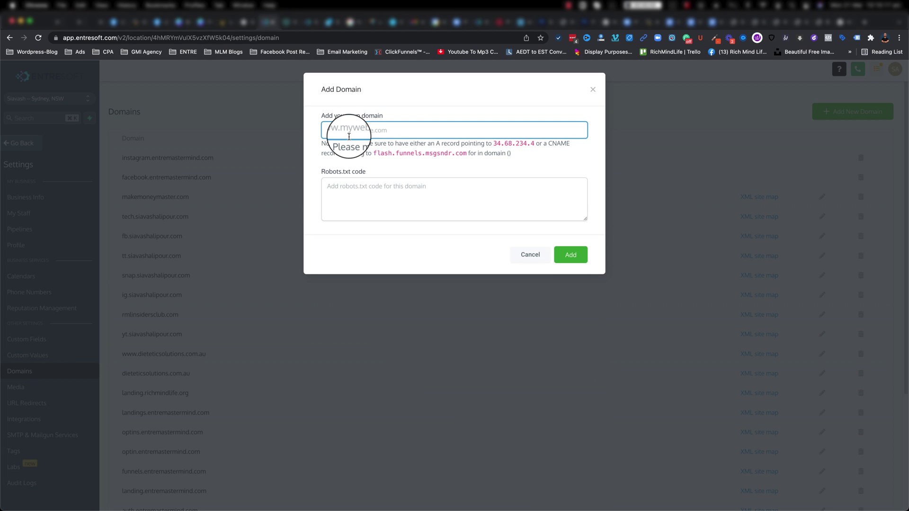
{"action": "type", "text": "blog.entremastermind.com"}
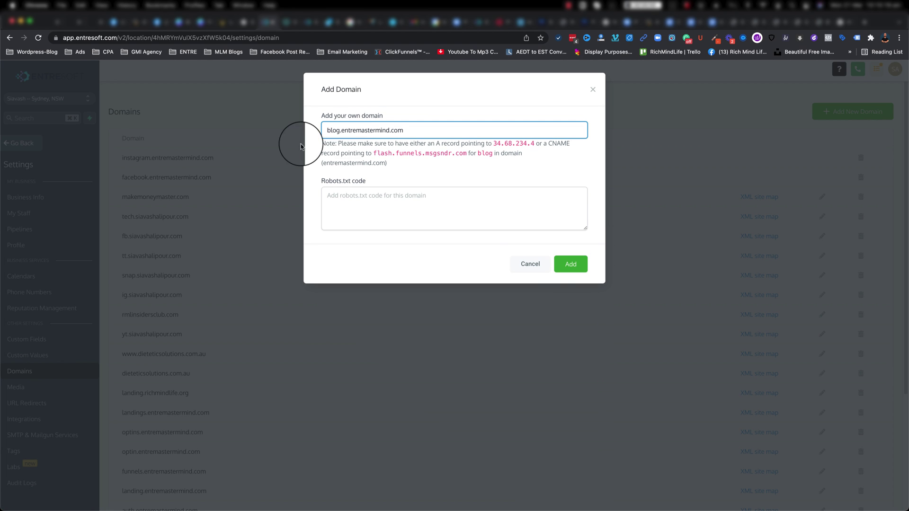
{"action": "left_click", "coordinate": [574, 265]}
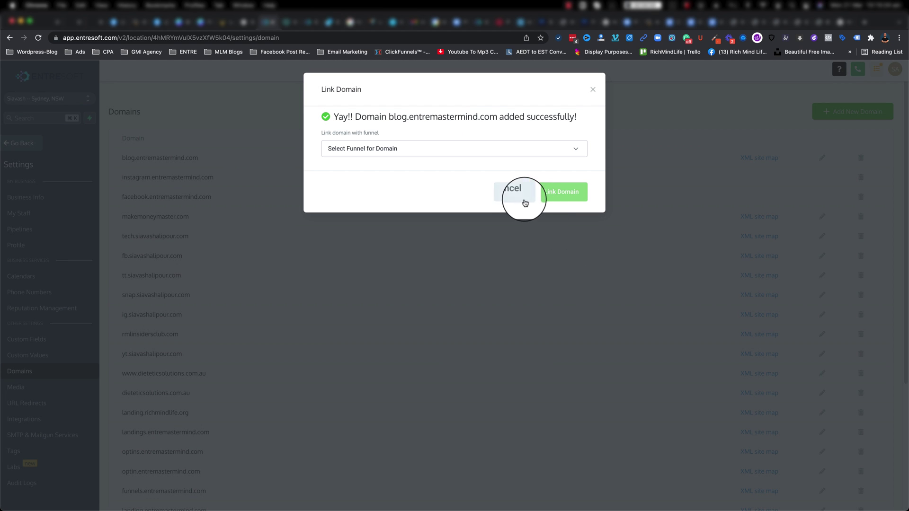
{"action": "left_click", "coordinate": [516, 191]}
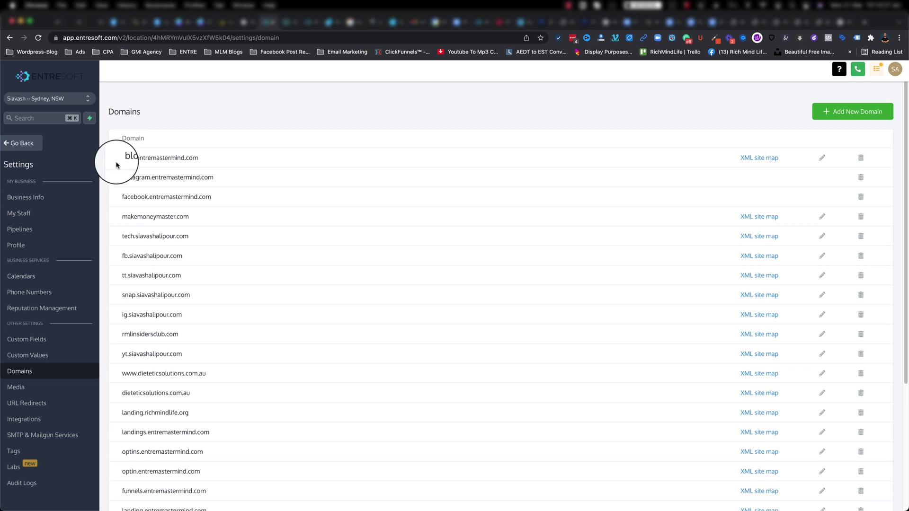
{"action": "left_click_drag", "start_coordinate": [115, 165], "coordinate": [128, 185]}
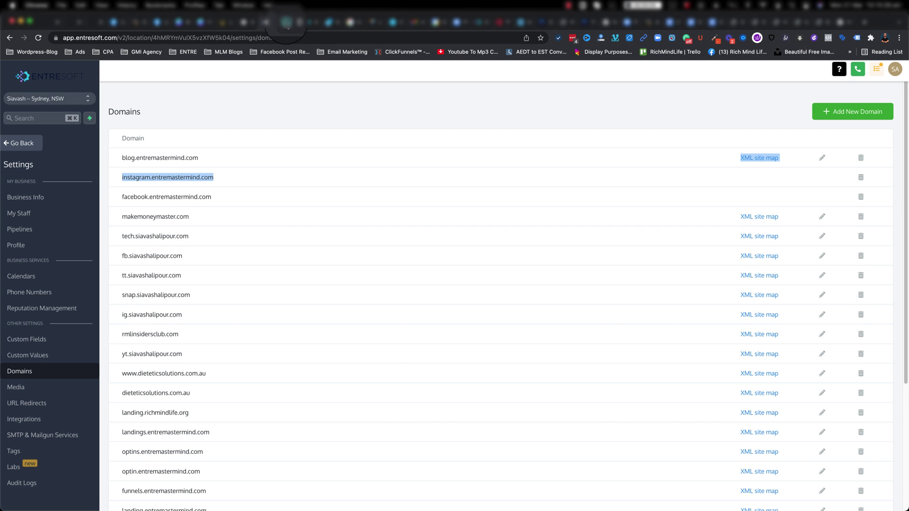
{"action": "left_click", "coordinate": [290, 22]}
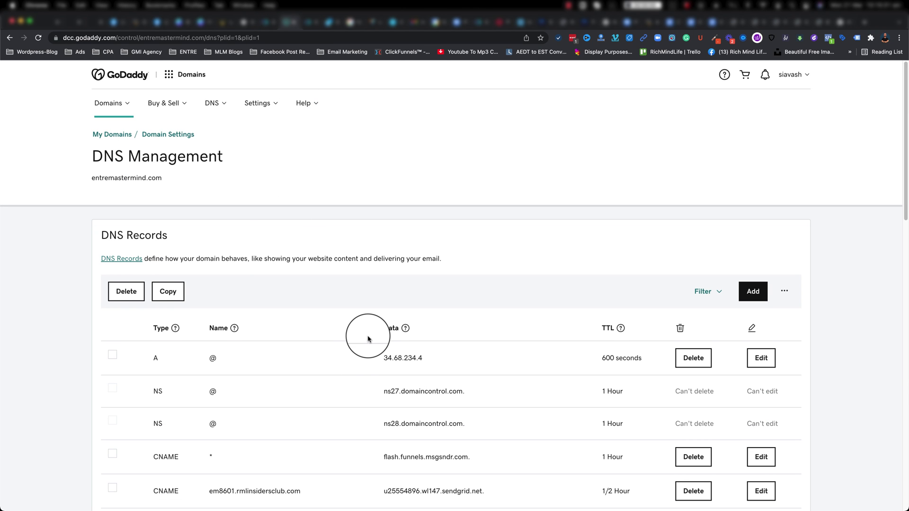
{"action": "scroll", "coordinate": [368, 339], "scroll_direction": "down", "scroll_amount": 1}
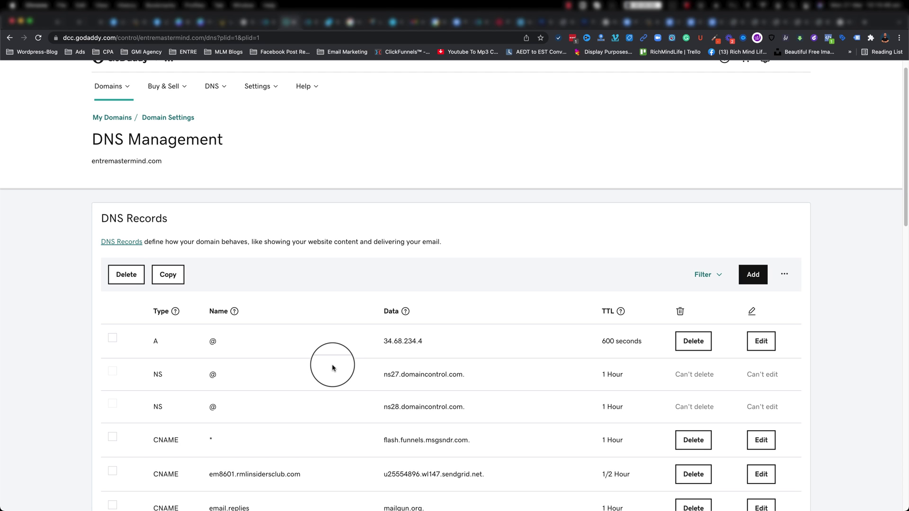
{"action": "double_click", "coordinate": [210, 439]}
{"action": "left_click", "coordinate": [406, 439]}
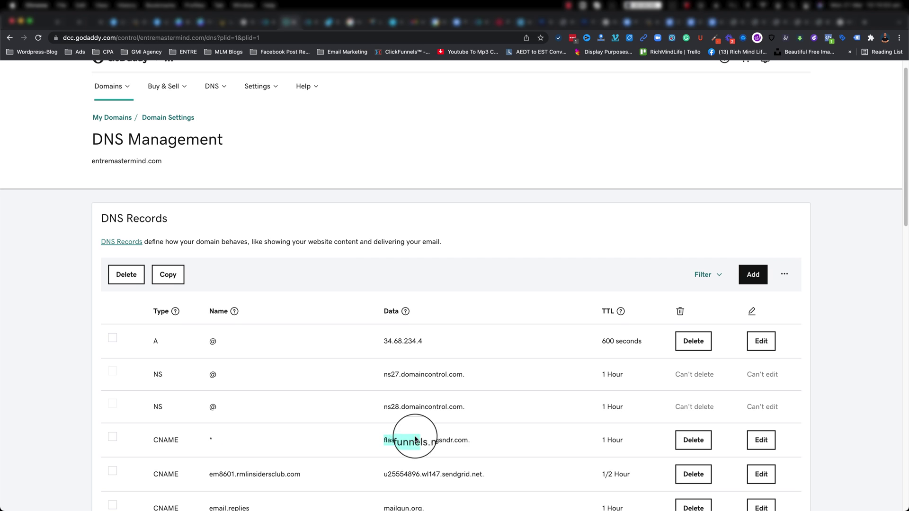
{"action": "scroll", "coordinate": [411, 425], "scroll_direction": "down", "scroll_amount": 1}
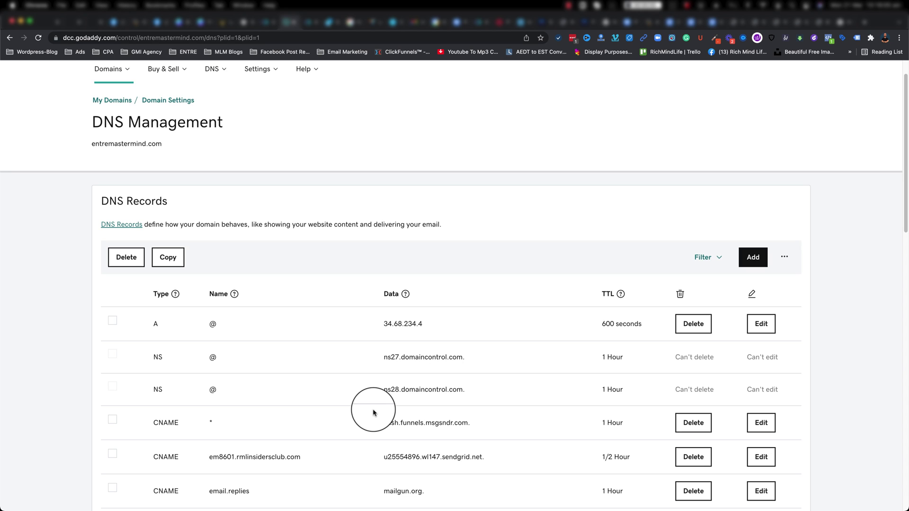
{"action": "double_click", "coordinate": [210, 422]}
{"action": "scroll", "coordinate": [244, 423], "scroll_direction": "up", "scroll_amount": 1}
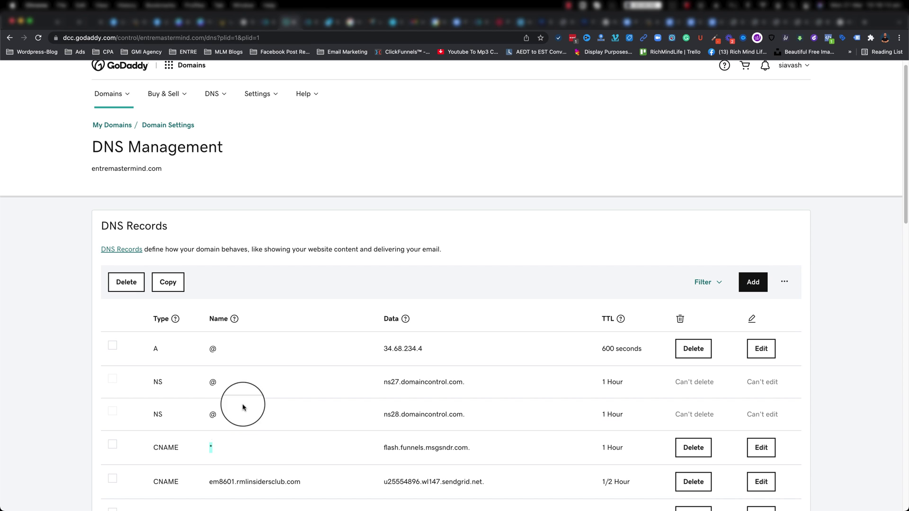
{"action": "scroll", "coordinate": [245, 423], "scroll_direction": "down", "scroll_amount": 5}
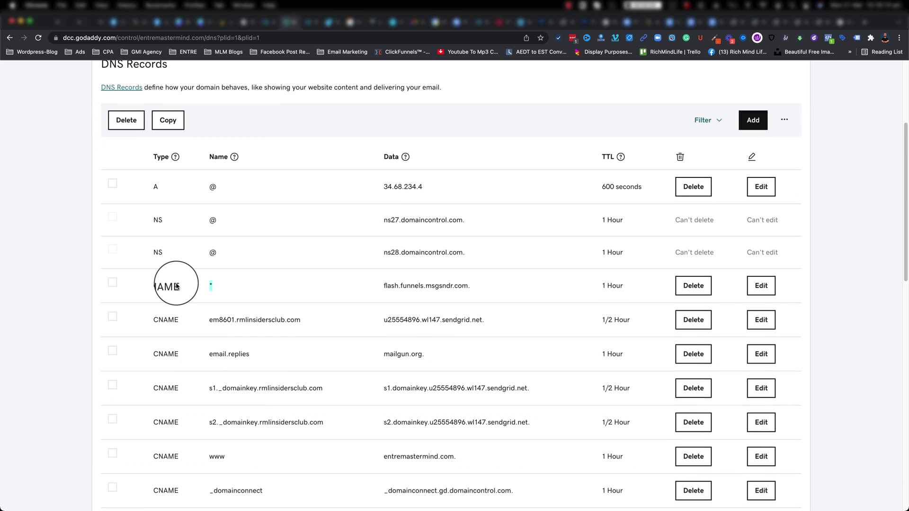
{"action": "scroll", "coordinate": [229, 349], "scroll_direction": "down", "scroll_amount": 5}
{"action": "scroll", "coordinate": [246, 376], "scroll_direction": "up", "scroll_amount": 9}
{"action": "scroll", "coordinate": [264, 397], "scroll_direction": "up", "scroll_amount": 1}
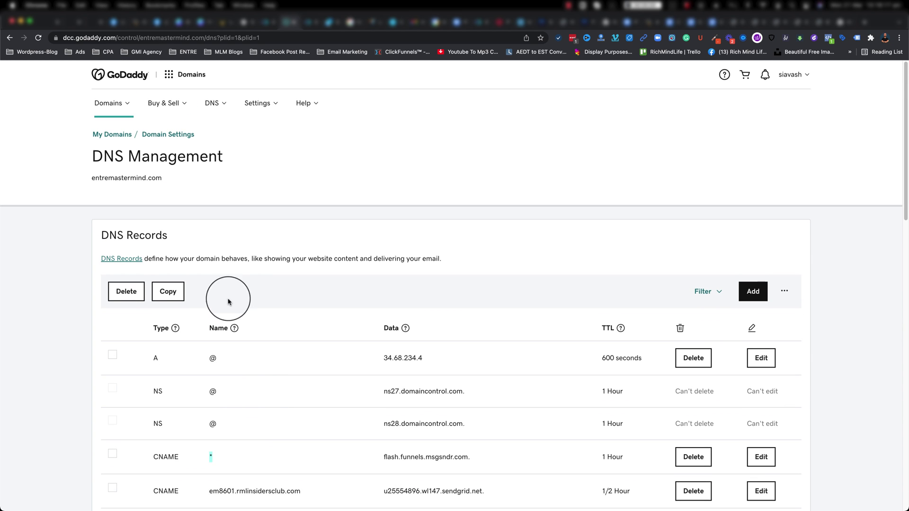